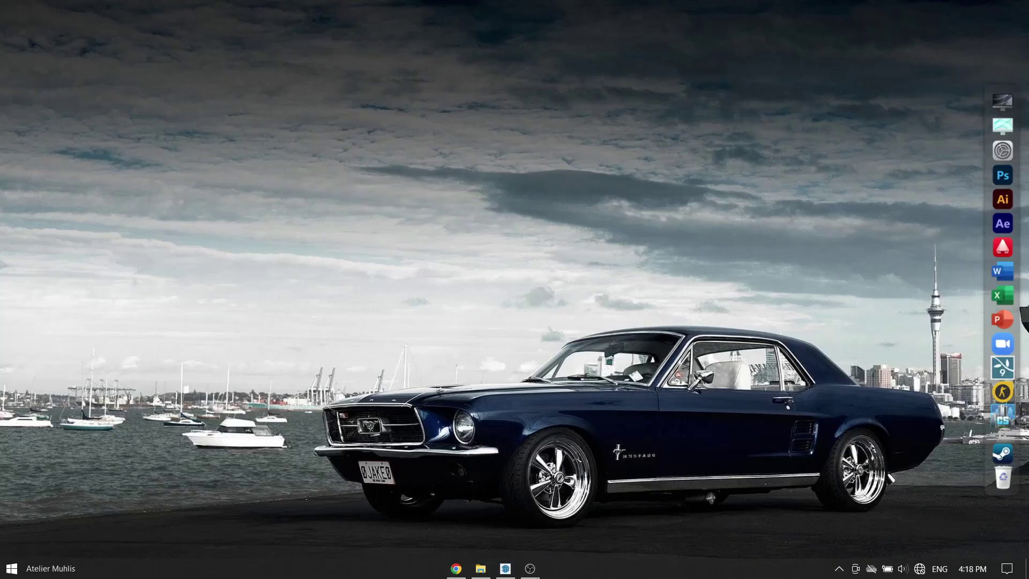
Bring the 'children' bedroom model window to the front in SketchUp Pro 2021.
click(505, 567)
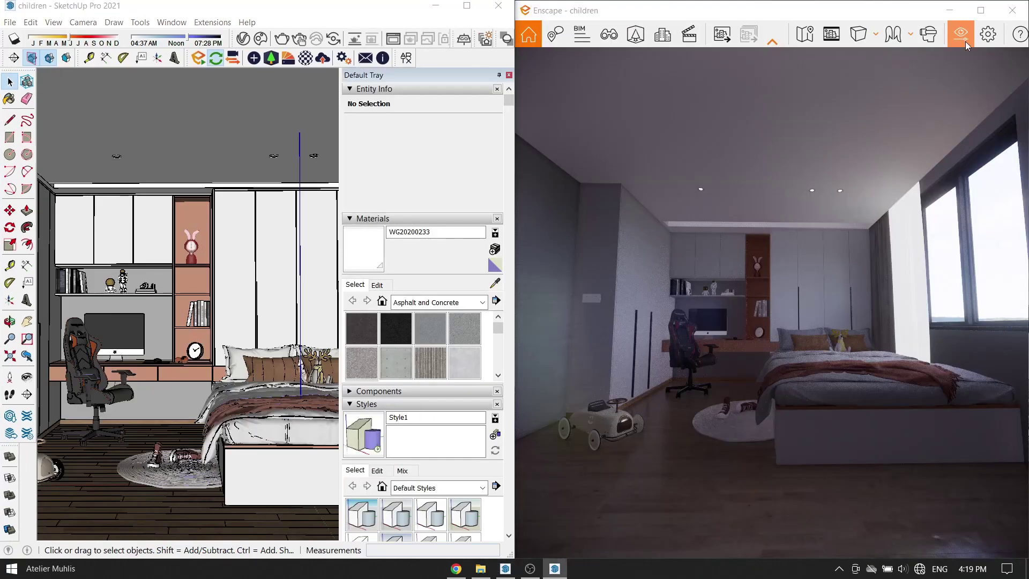
Set two-point projection and a custom 3840×2610 output resolution in Enscape's visual settings.
click(965, 39)
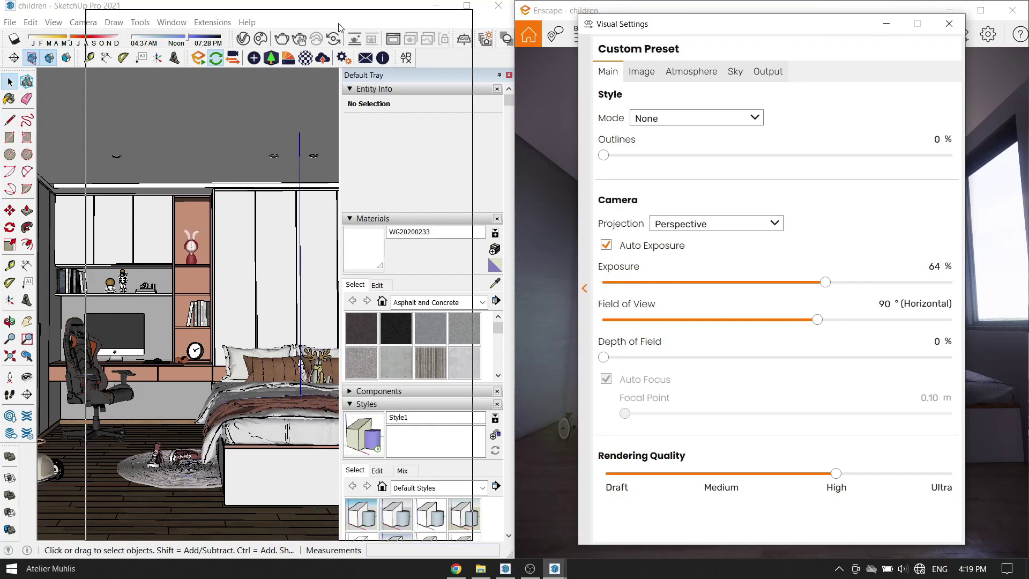
click(864, 39)
click(911, 81)
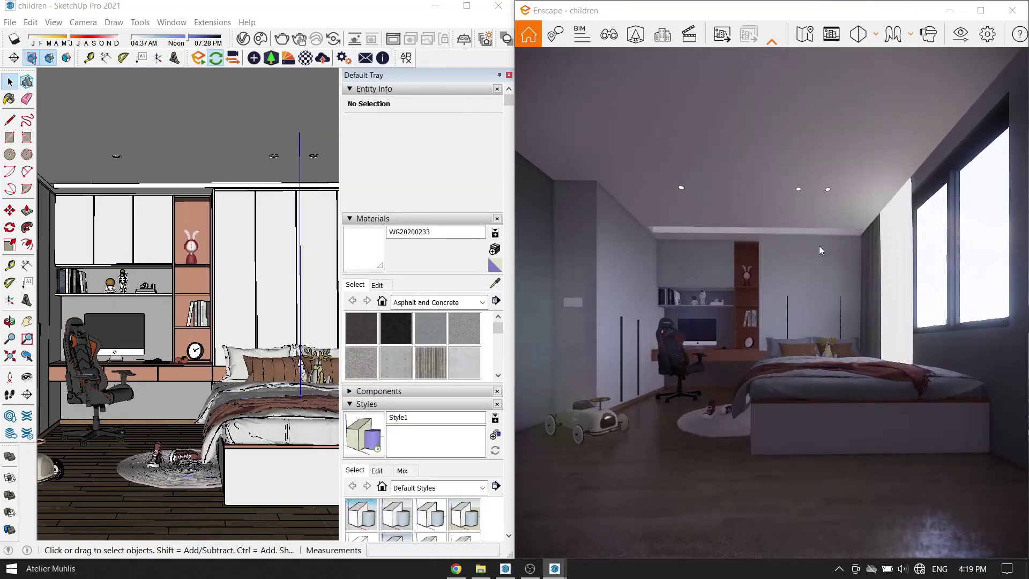
click(959, 35)
click(269, 66)
click(199, 113)
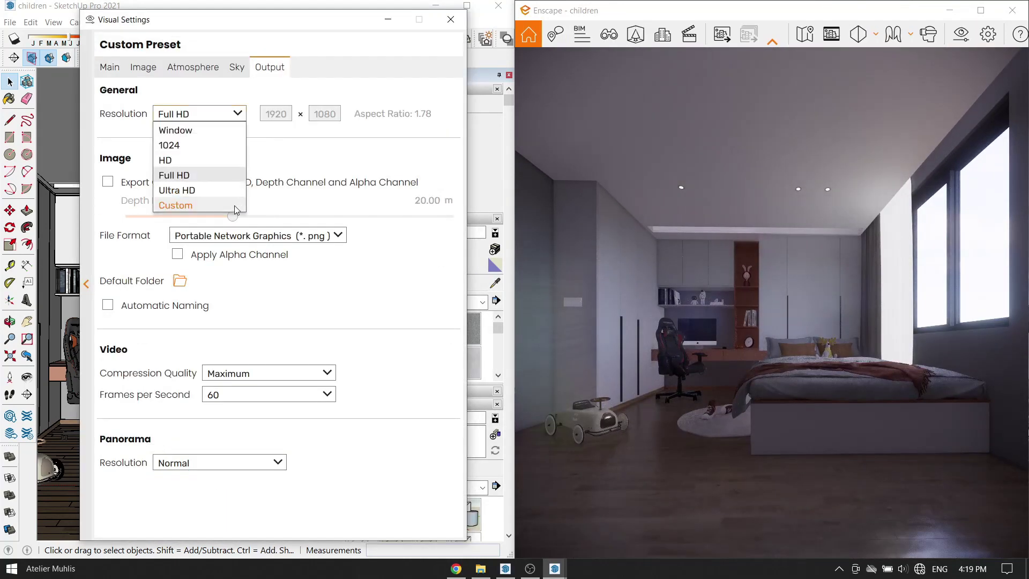
click(179, 202)
double_click(324, 115)
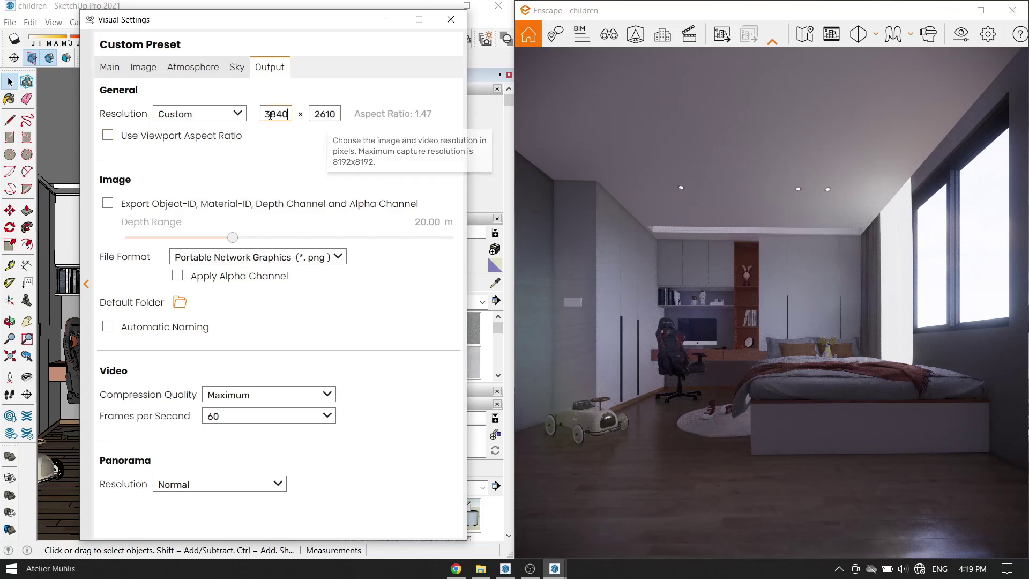
click(388, 19)
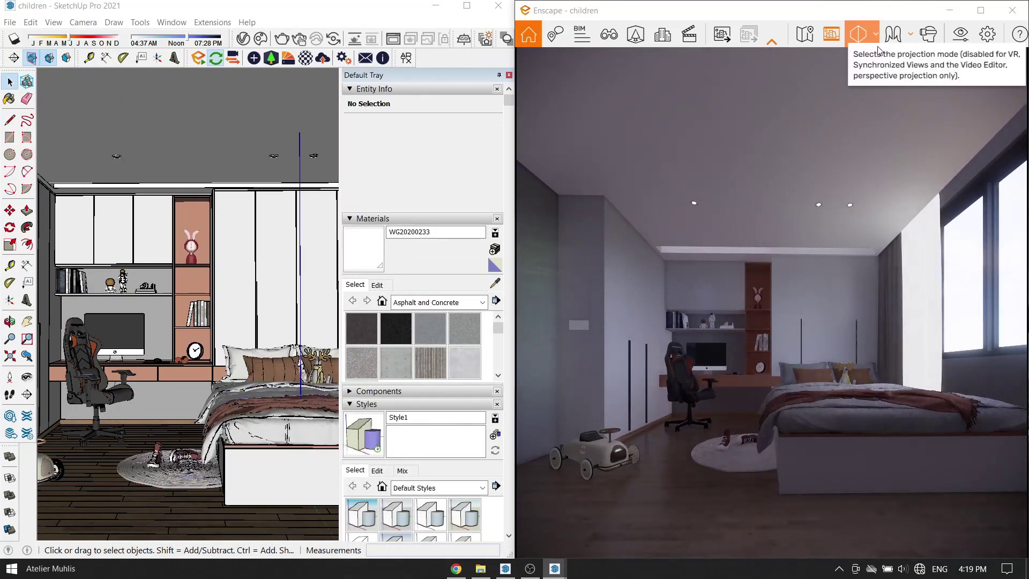
Narrow the camera field of view to 60° and raise exposure to 73%.
click(955, 40)
click(109, 67)
drag(324, 315, 242, 315)
click(683, 382)
scroll(686, 374, down, 3)
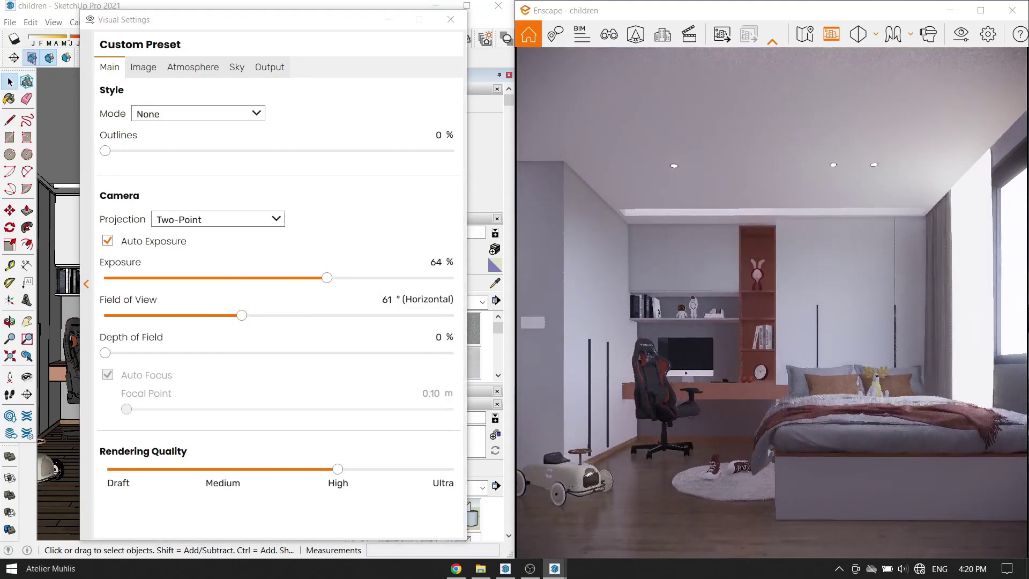
drag(242, 315, 239, 315)
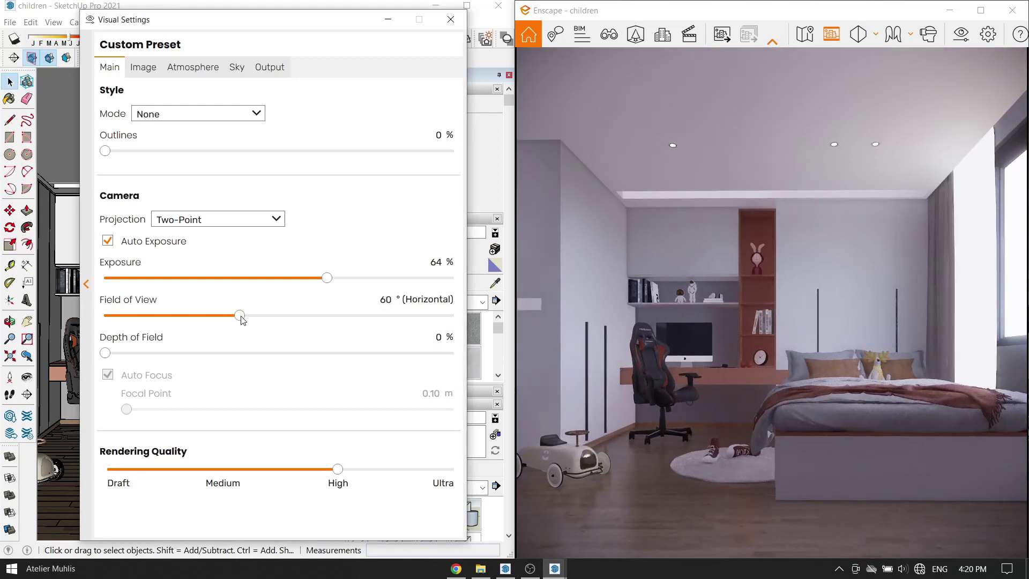
drag(327, 277, 352, 276)
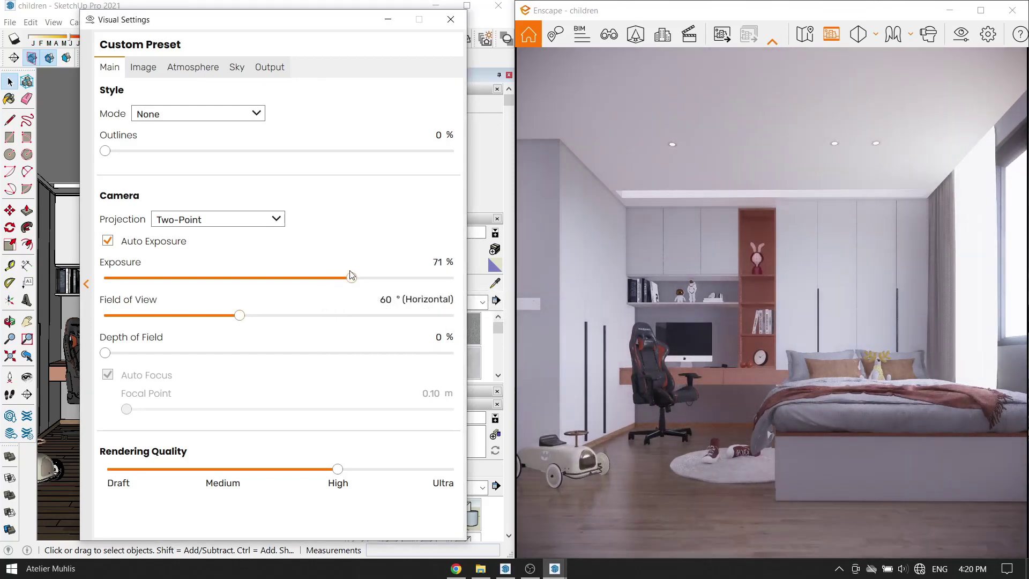
click(385, 23)
Save the current view as 'Enscape scene 1' in View Management.
click(618, 37)
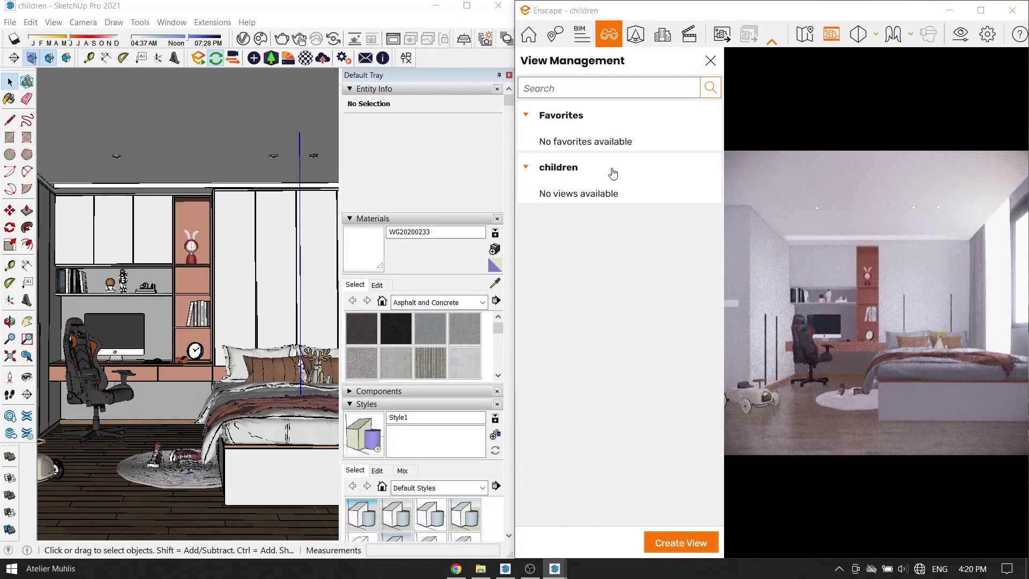
click(702, 546)
click(641, 540)
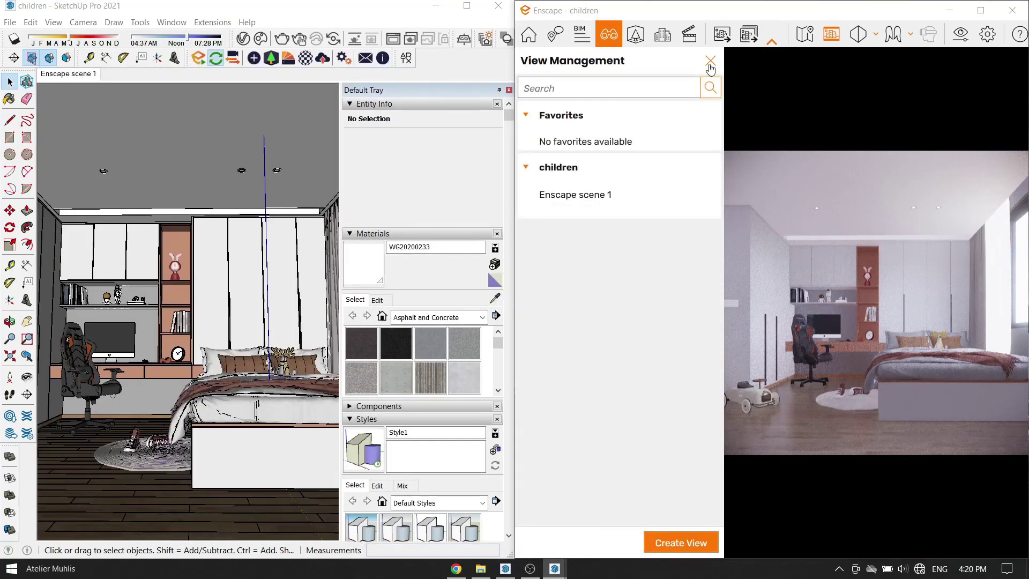
click(710, 61)
Pick the floor wood material WG20200083 in the render.
scroll(268, 396, up, 2)
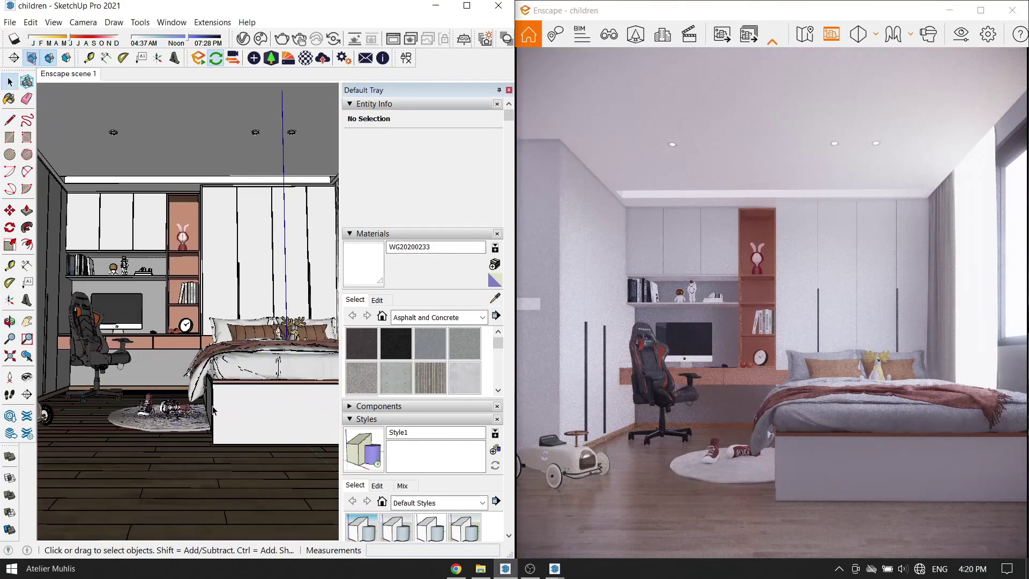
scroll(300, 429, up, 2)
click(493, 299)
scroll(231, 440, up, 2)
Raise the WG20200083 floor wood bump amount to 3.50 and add a slight metallic sheen.
click(230, 462)
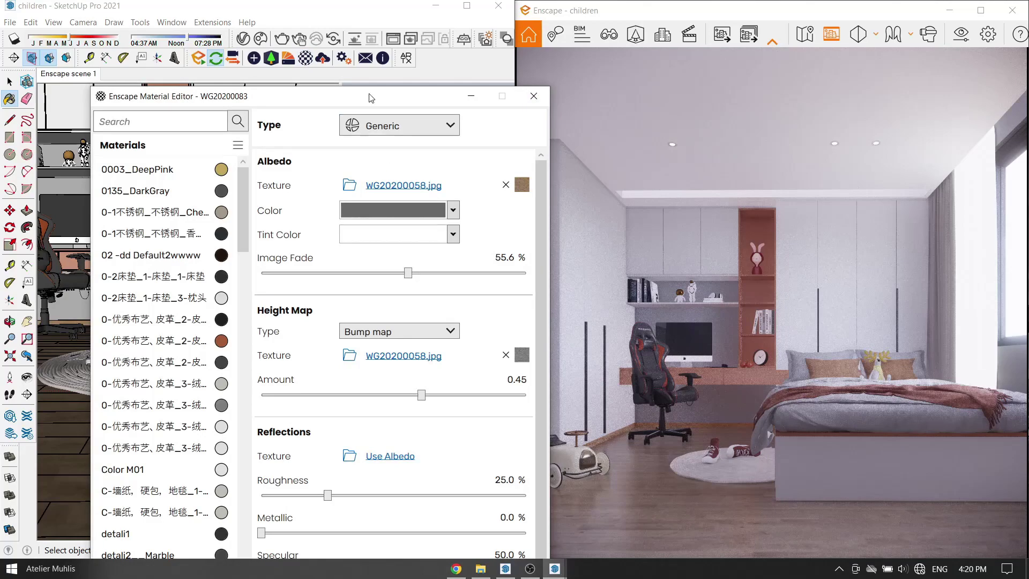
drag(368, 98, 334, 63)
drag(392, 363, 436, 362)
double_click(477, 343)
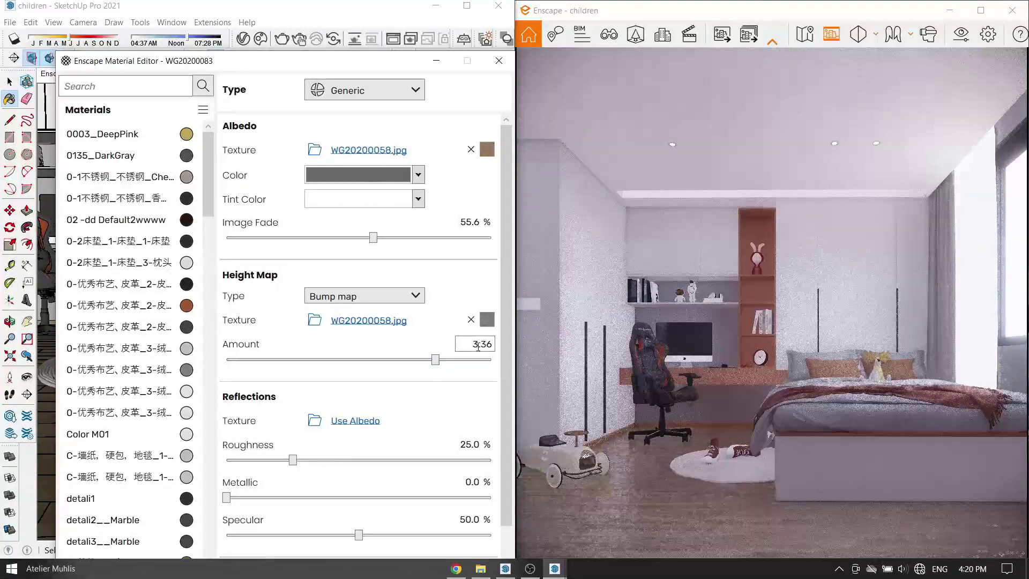
text(.5)
key(Return)
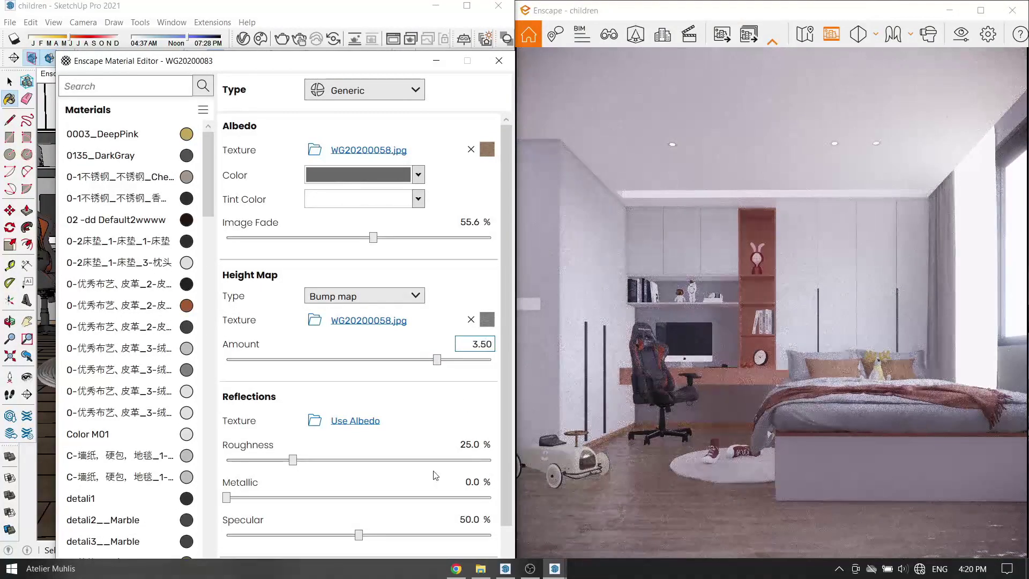
click(250, 498)
double_click(477, 344)
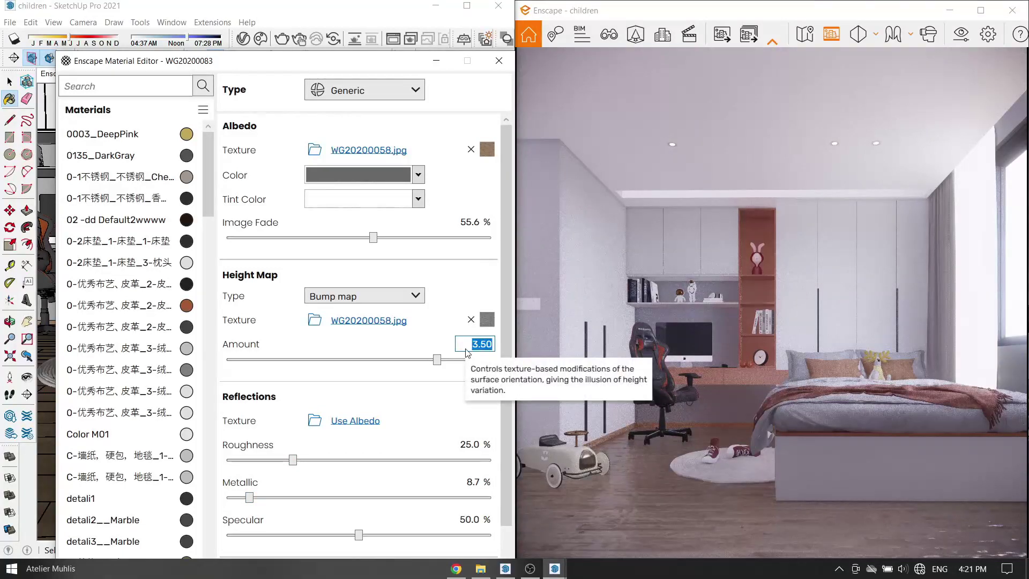
text(1)
key(Return)
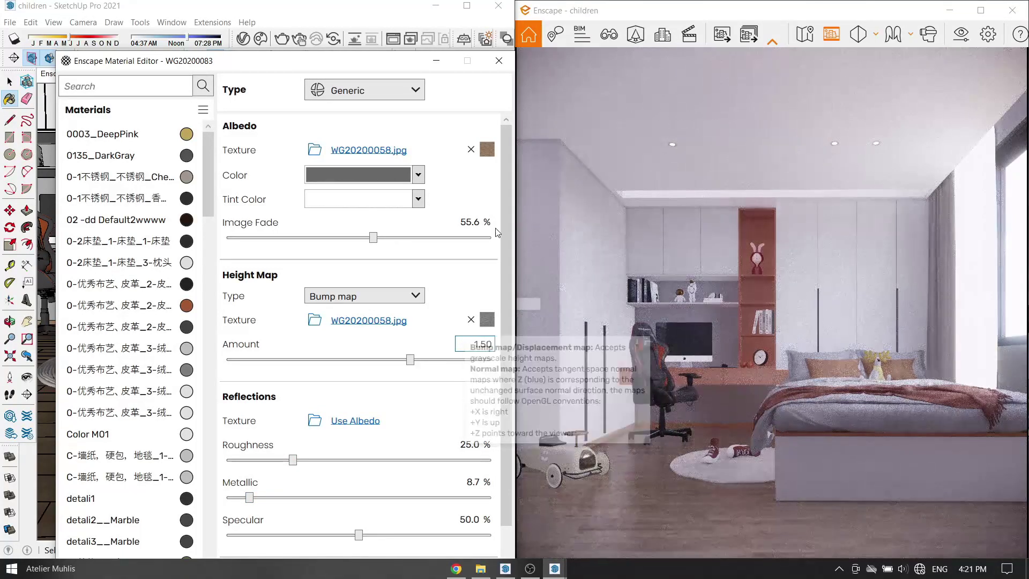
click(499, 60)
key(space)
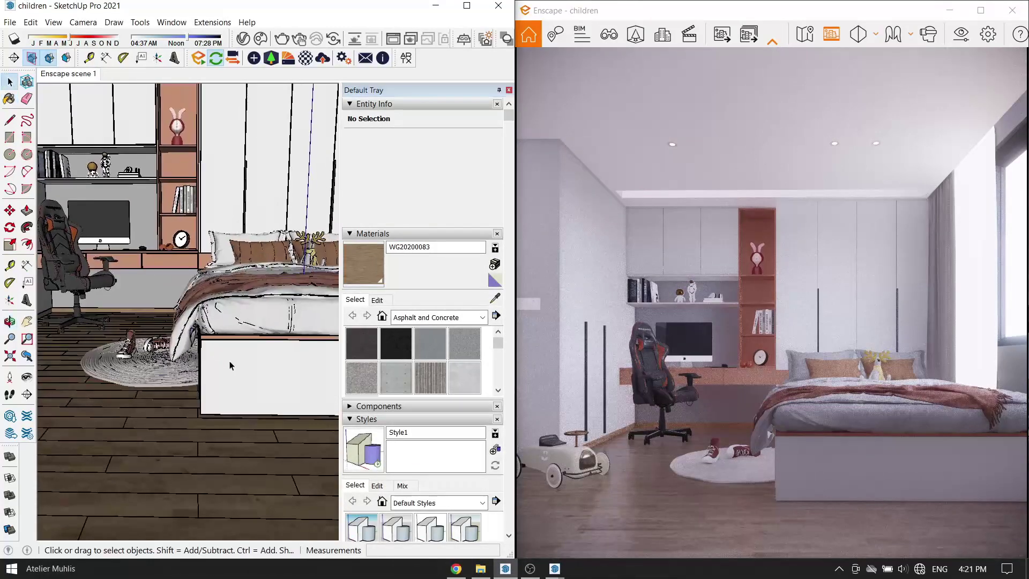
Lower WG20200220's roughness to 44.2% and raise its metallic value slightly.
click(305, 57)
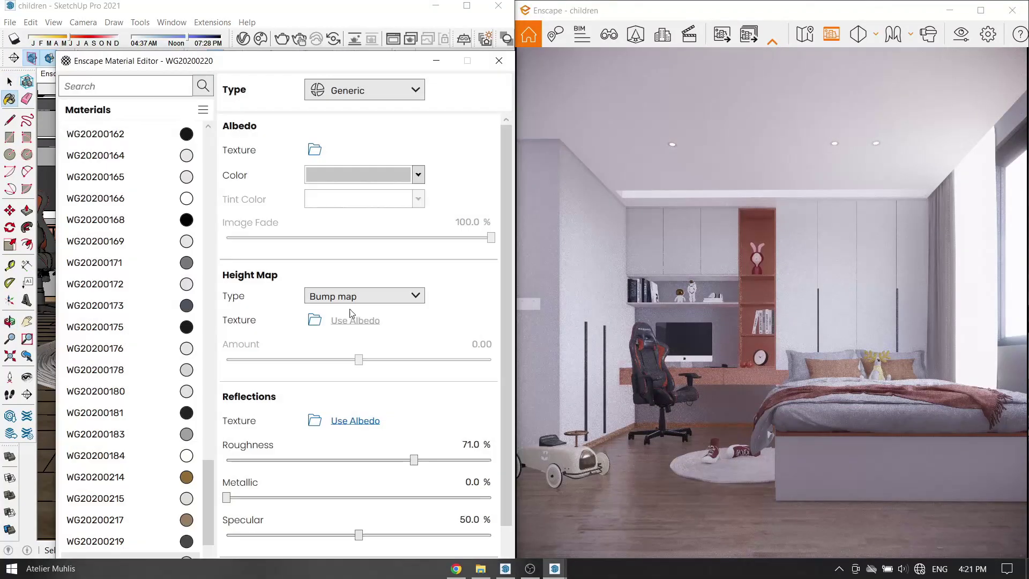
drag(414, 460, 343, 459)
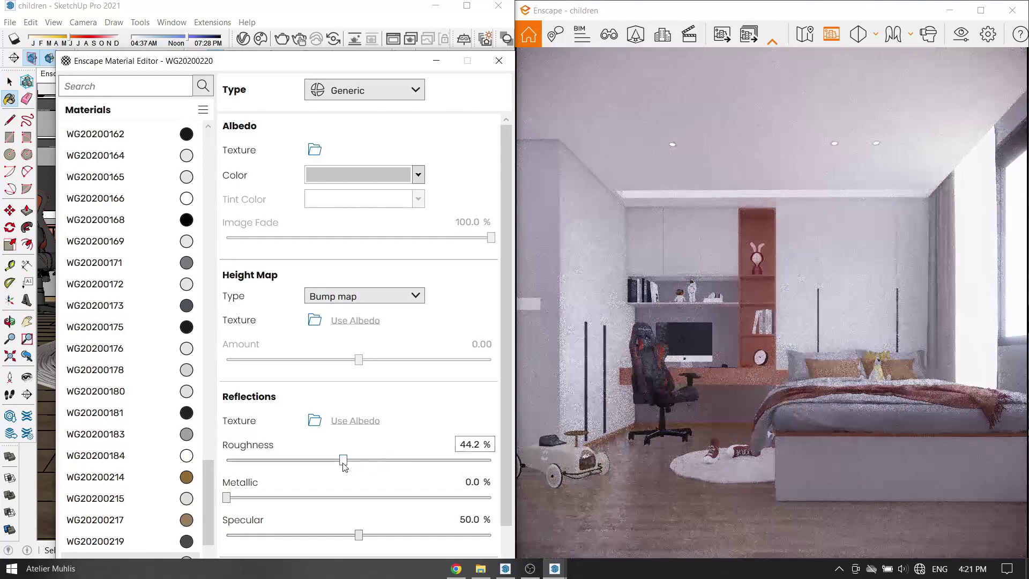
drag(226, 498, 243, 498)
Make the toy car material metallic.
mouse_move(252, 279)
middle_down()
mouse_move(259, 268)
mouse_move(119, 333)
middle_up()
scroll(119, 333, up, 5)
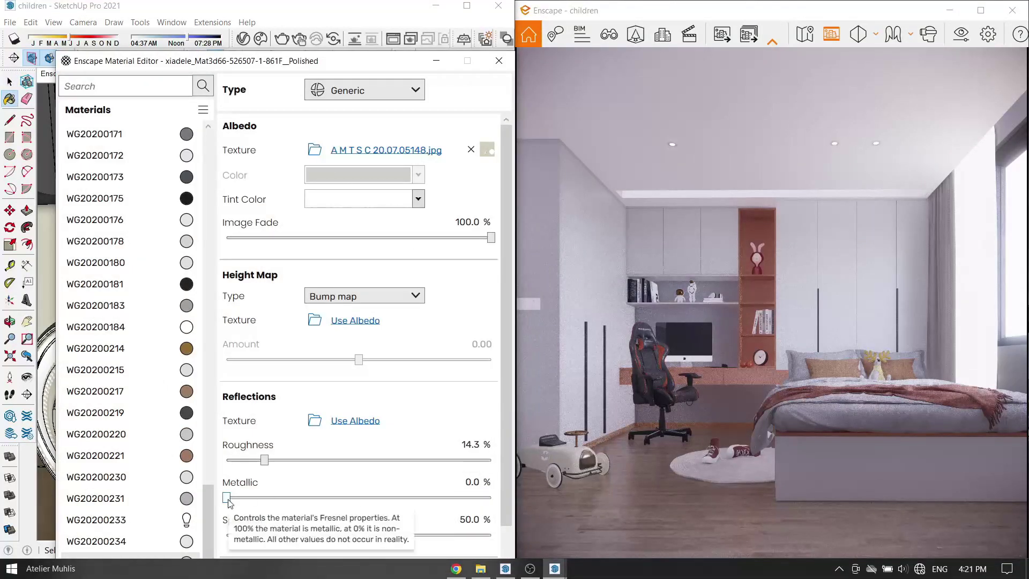
drag(226, 497, 392, 499)
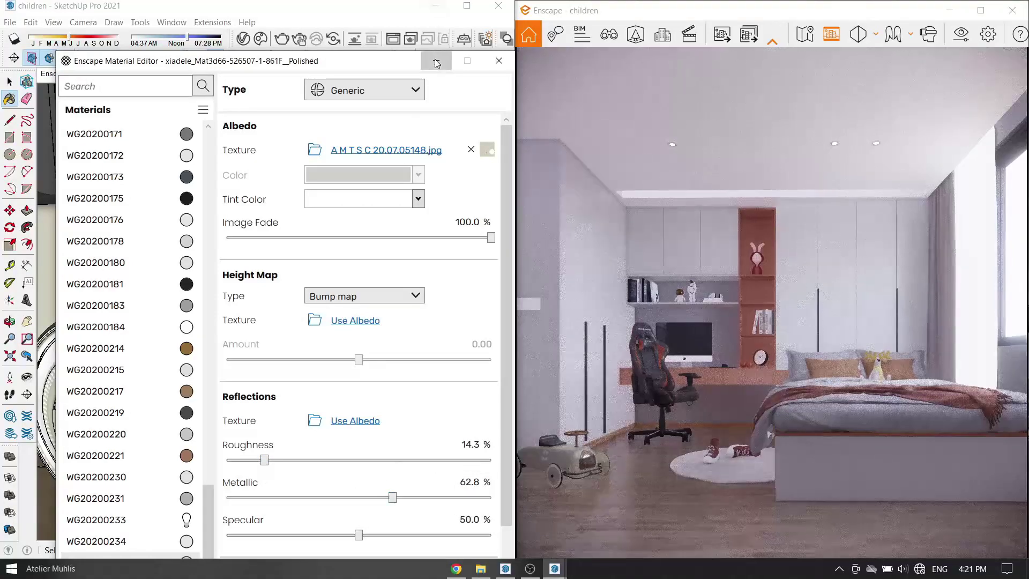
click(436, 61)
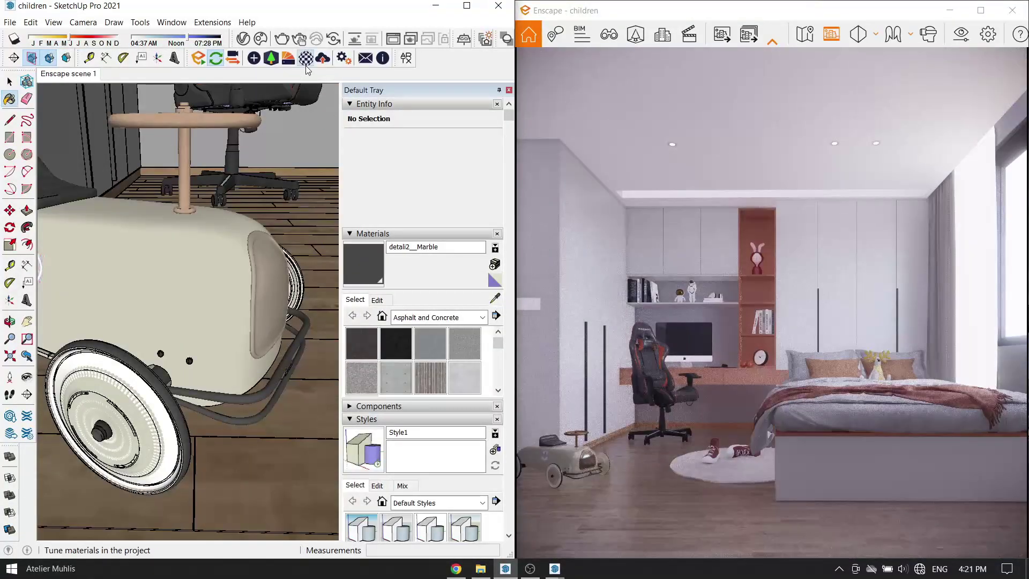
Make detali2__Marble almost fully metallic.
click(306, 63)
drag(281, 497, 484, 504)
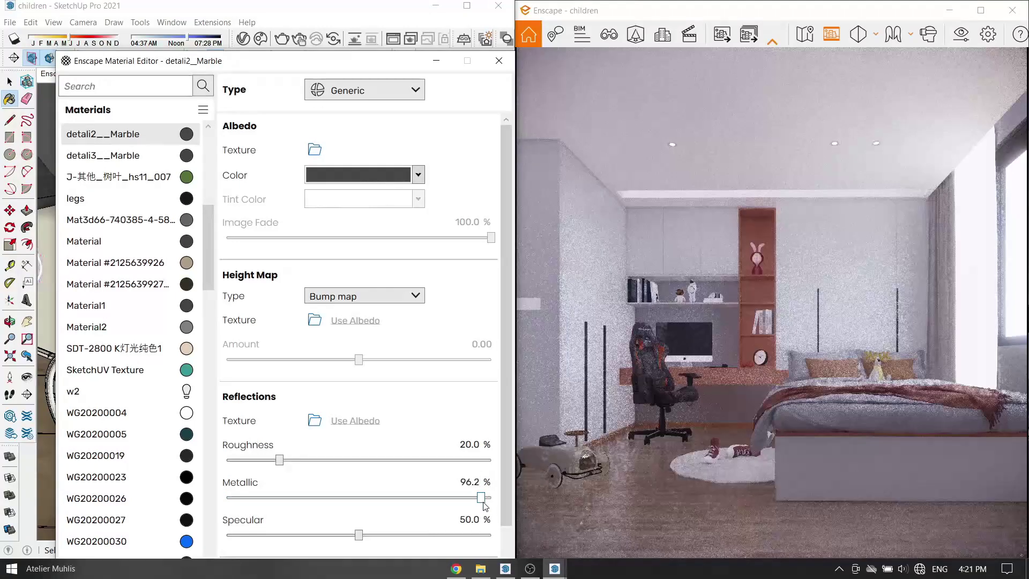
click(436, 60)
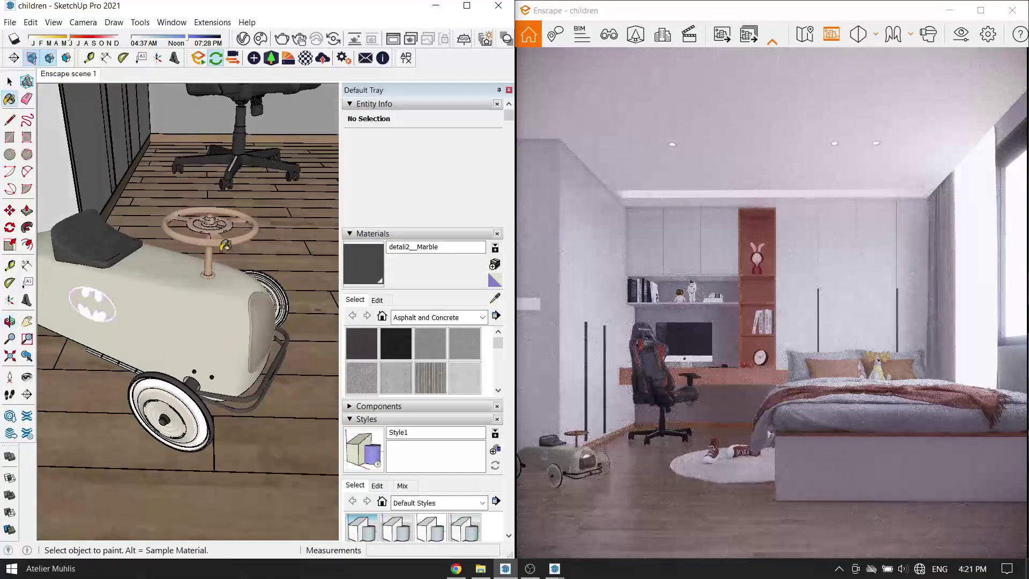
scroll(507, 474, down, 3)
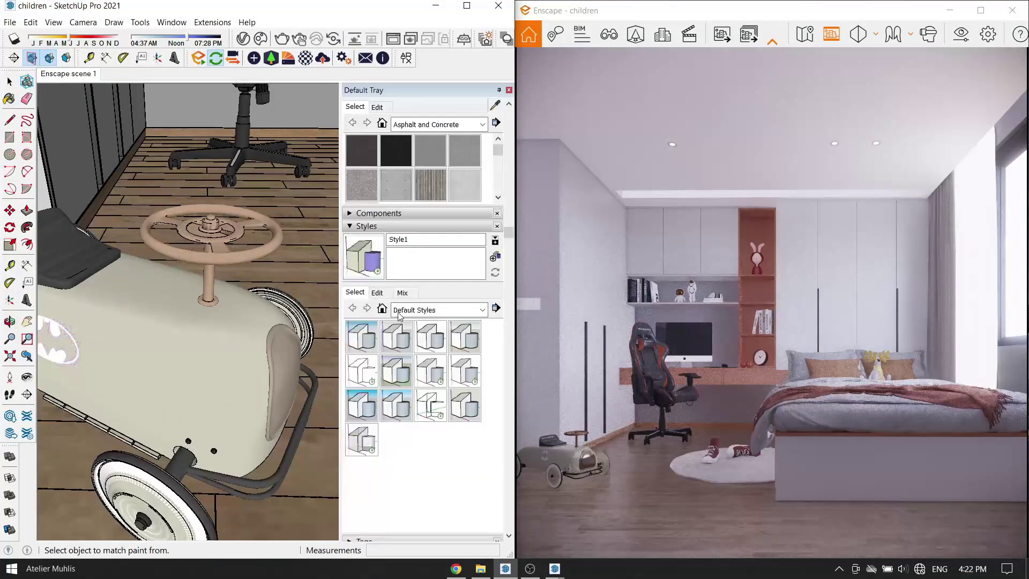
click(377, 292)
click(305, 58)
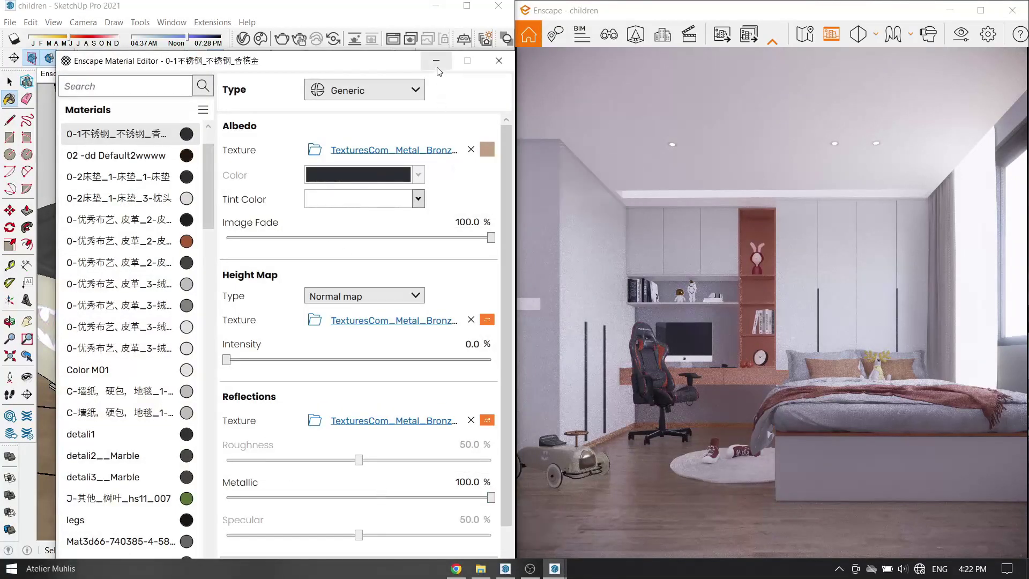
click(436, 61)
scroll(219, 374, down, 3)
Orbit from the desk wall around to the building exterior outside the bedroom window.
scroll(203, 364, down, 3)
scroll(188, 354, down, 3)
scroll(171, 345, down, 2)
key(space)
middle_drag(160, 339, 192, 264)
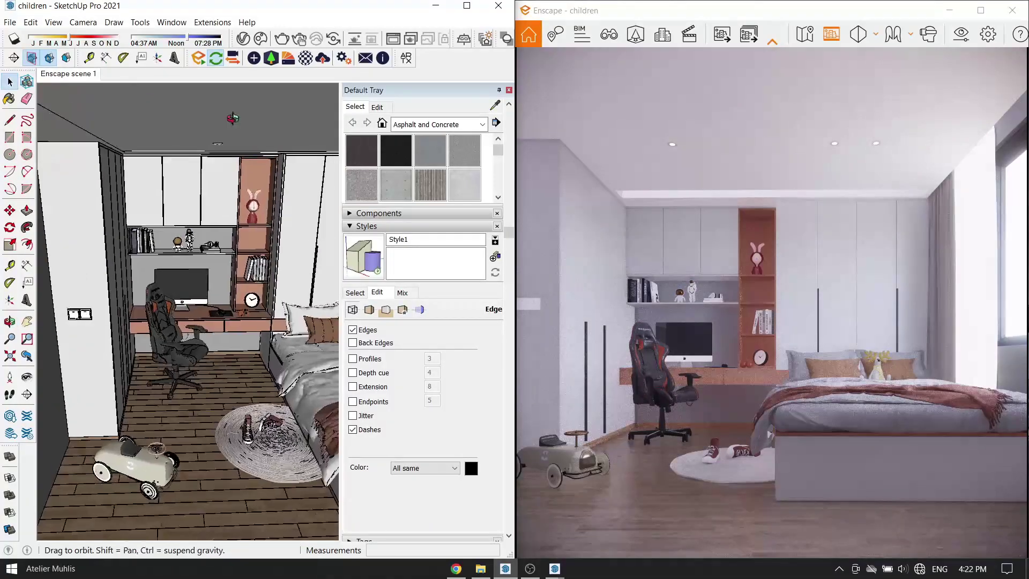
scroll(192, 264, up, 2)
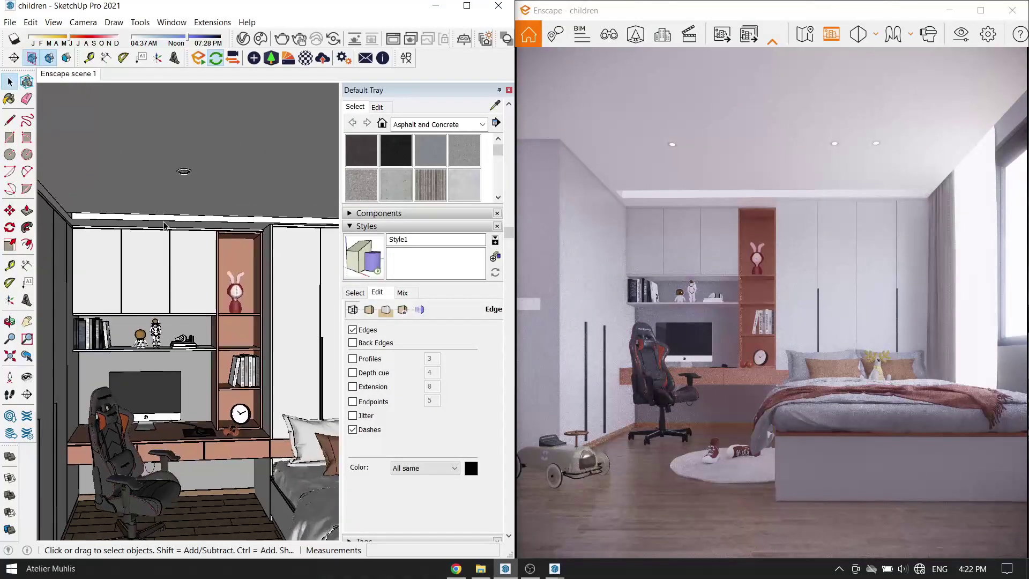
scroll(164, 225, down, 5)
middle_drag(164, 225, 214, 375)
scroll(225, 439, up, 3)
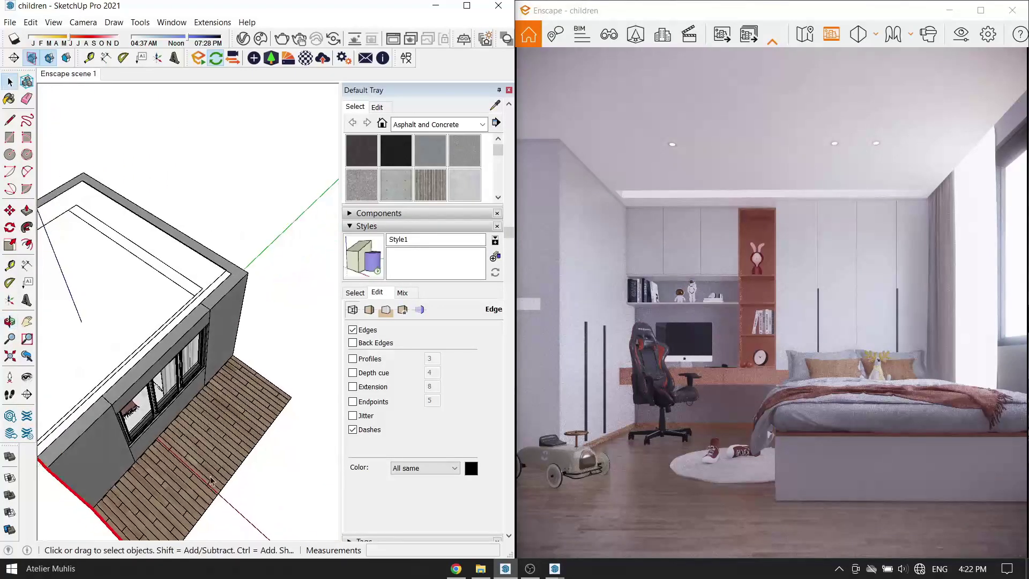
scroll(230, 470, up, 2)
scroll(256, 372, up, 2)
scroll(256, 456, up, 1)
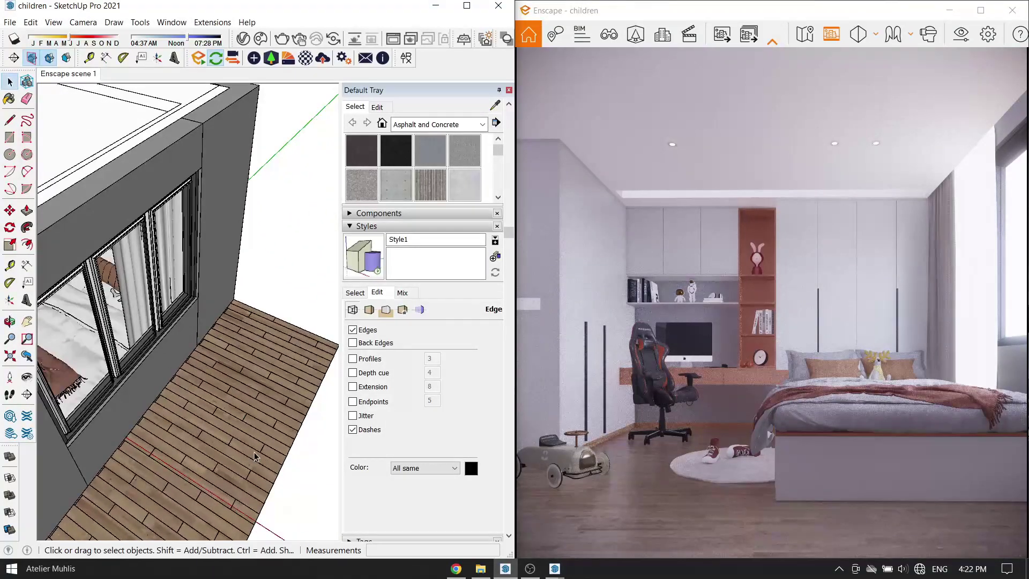
scroll(267, 395, down, 3)
click(275, 277)
key(space)
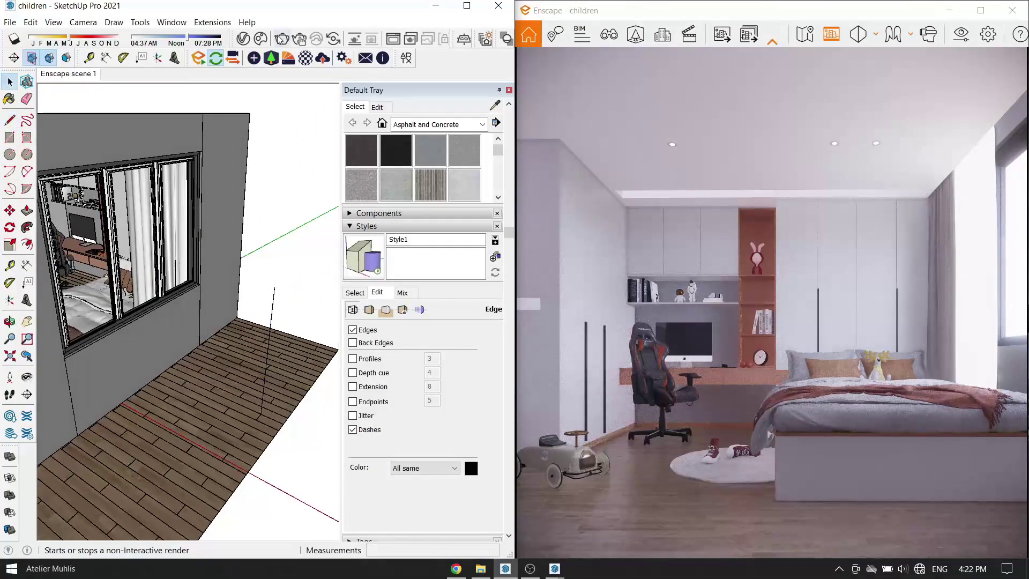
Place an Enscape spot light on the deck outside the window, aimed at the wall.
click(288, 58)
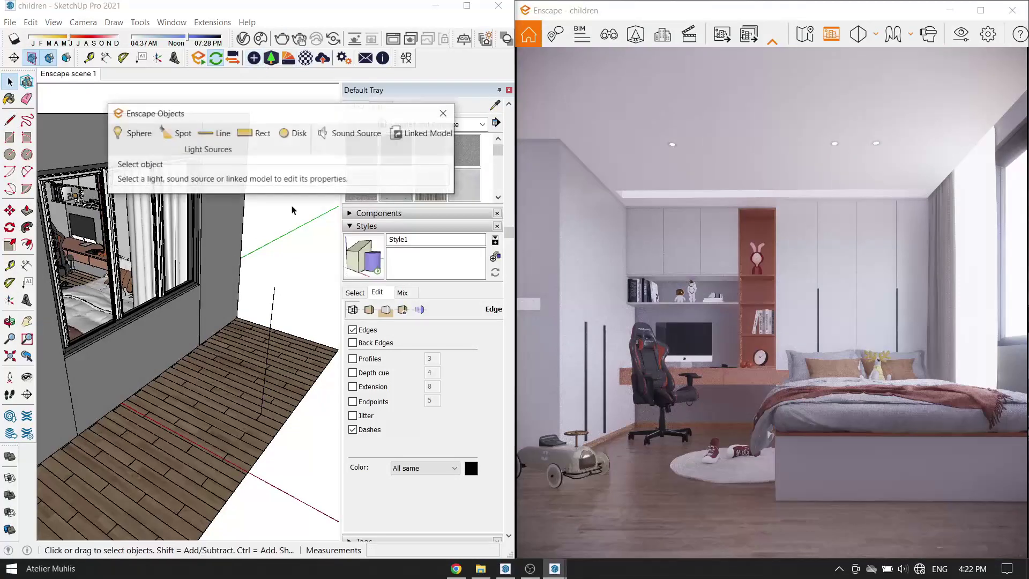
click(261, 414)
middle_drag(266, 365, 317, 307)
click(293, 310)
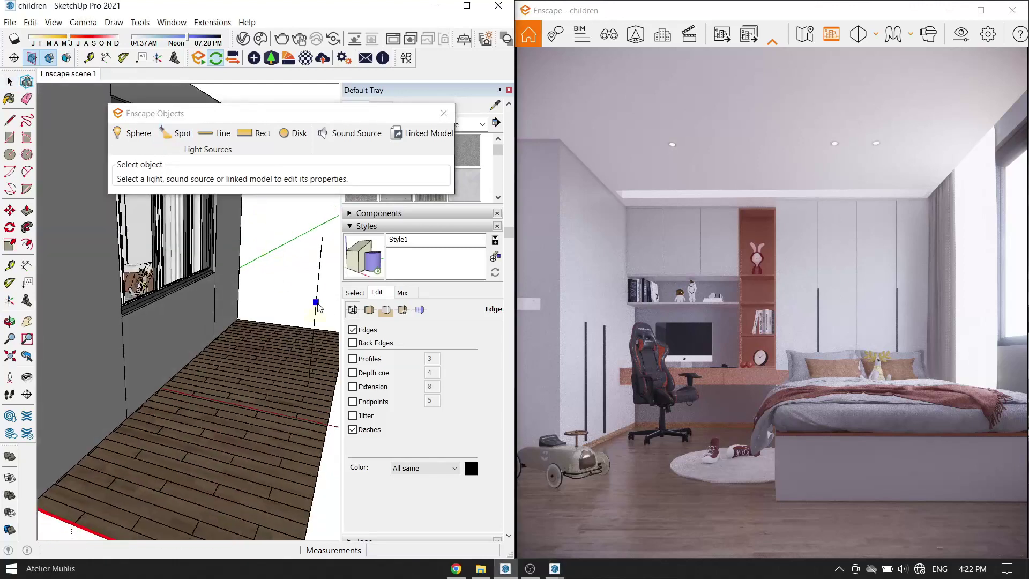
click(321, 257)
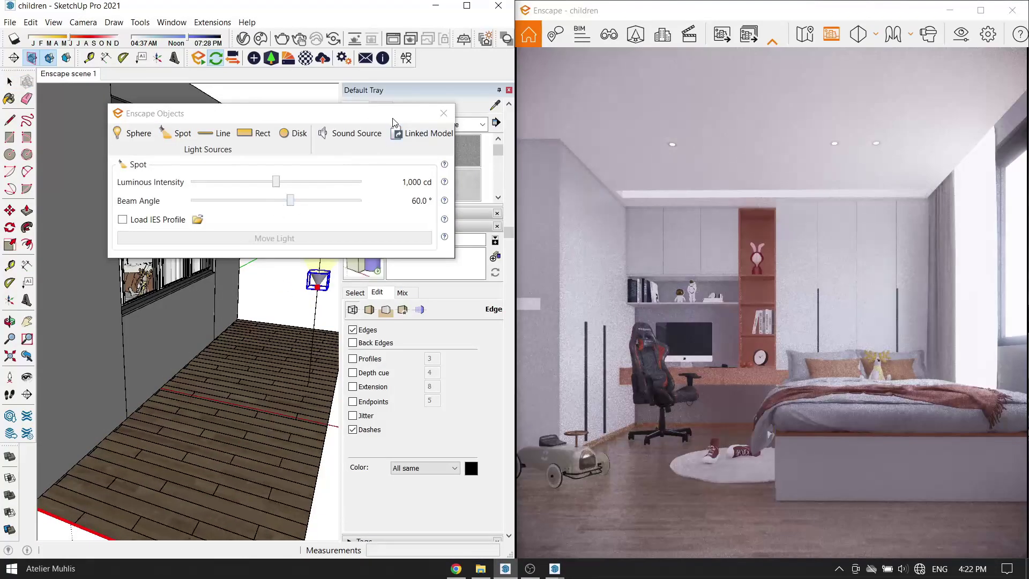
click(437, 116)
Select the spot light and orbit around the window wall.
middle_drag(332, 321, 291, 331)
click(304, 296)
key(m)
middle_drag(304, 295, 307, 306)
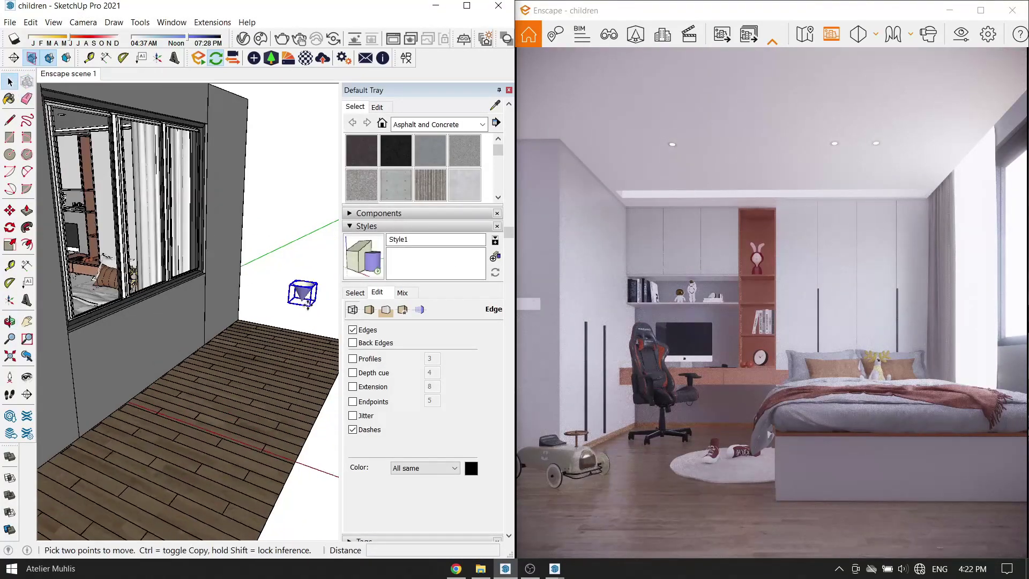
key(m)
middle_drag(310, 268, 319, 425)
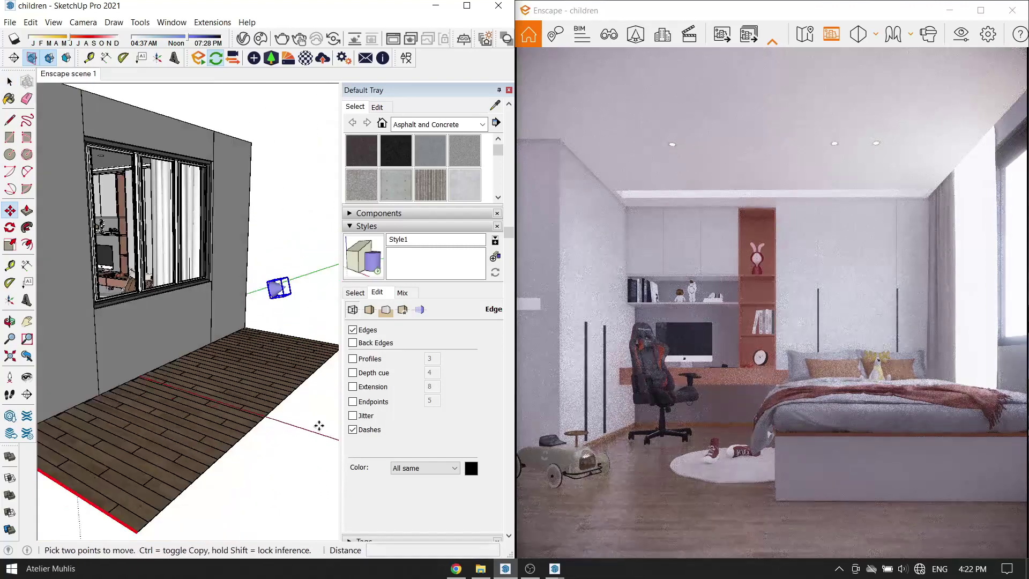
middle_drag(323, 331, 326, 385)
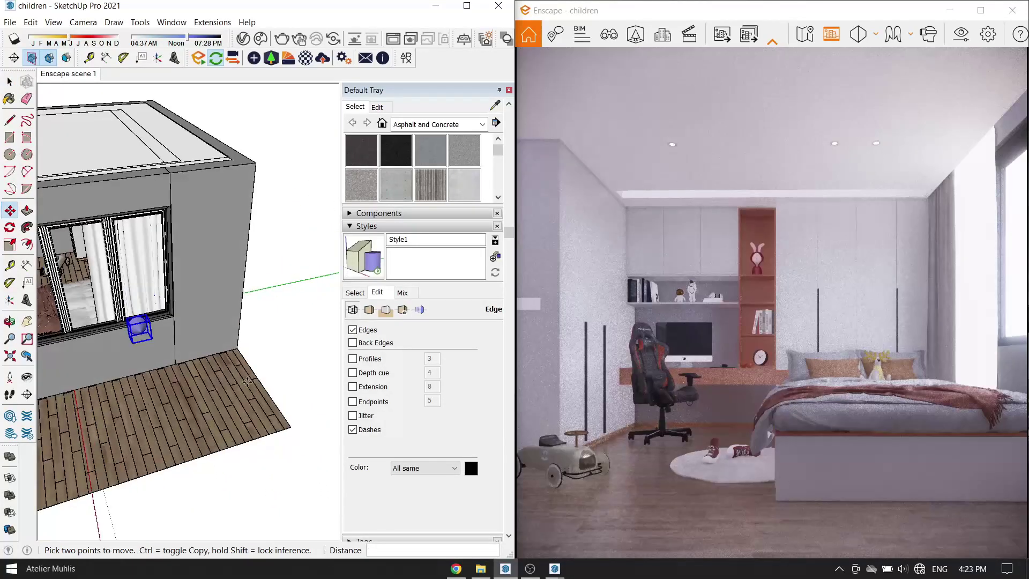
scroll(418, 268, up, 3)
Paint the spot light sphere white with Color M00.
click(482, 253)
click(456, 299)
scroll(417, 300, down, 5)
scroll(417, 298, down, 5)
scroll(417, 296, down, 5)
click(361, 272)
click(149, 328)
middle_drag(150, 328, 162, 332)
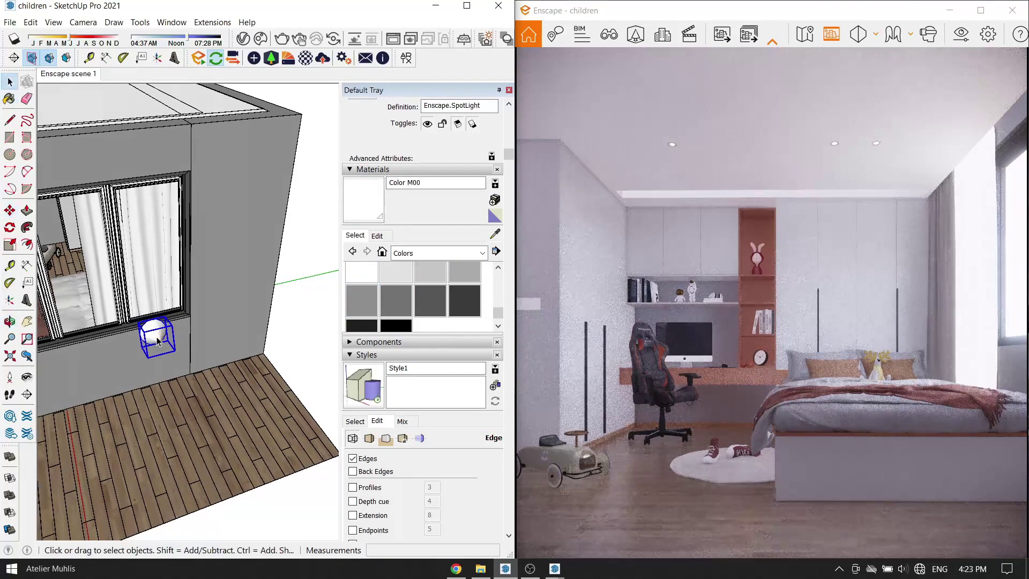
Copy the spot light along the wall.
click(230, 422)
key(ctrl)
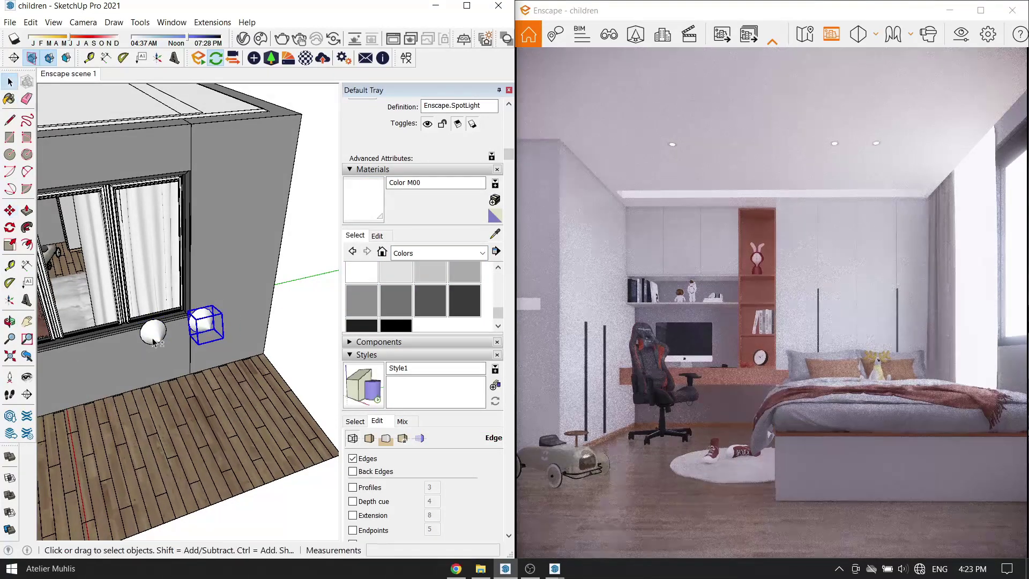
click(231, 435)
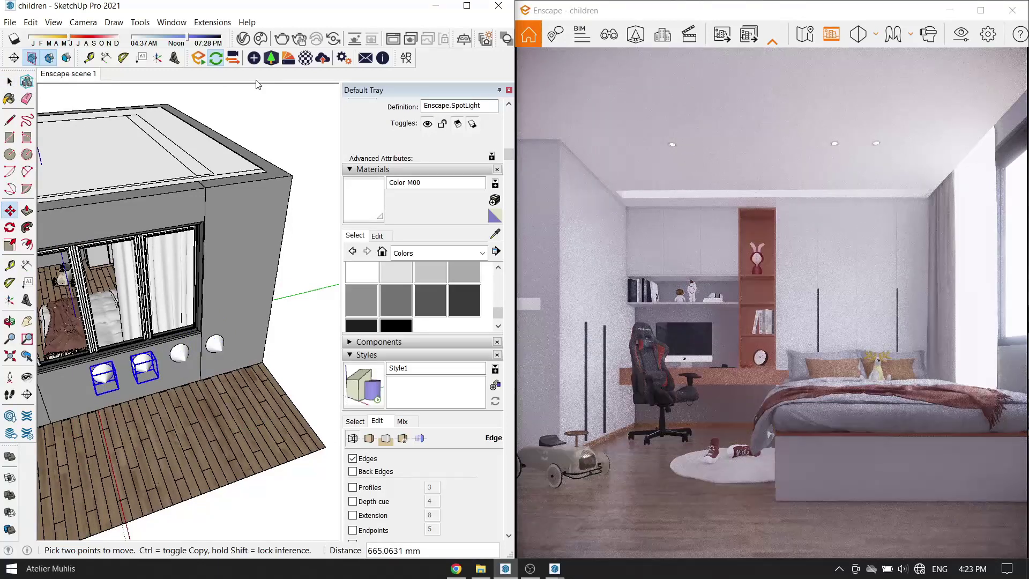
click(182, 357)
click(9, 81)
Raise the spot light intensity to 18,398 cd and start another copy upward.
drag(310, 198, 336, 202)
click(461, 131)
middle_drag(161, 279, 240, 275)
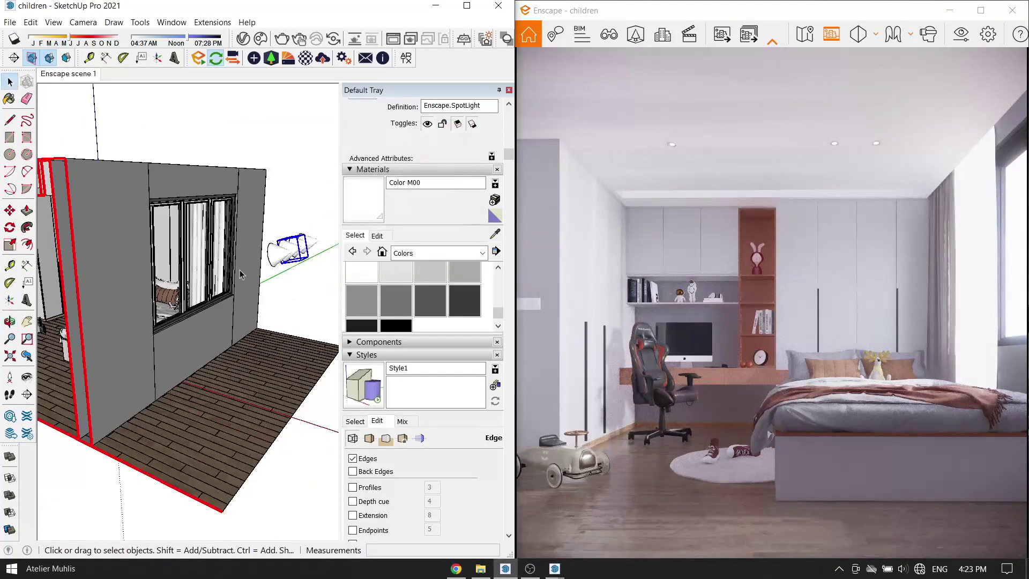
key(m)
key(ctrl)
click(329, 338)
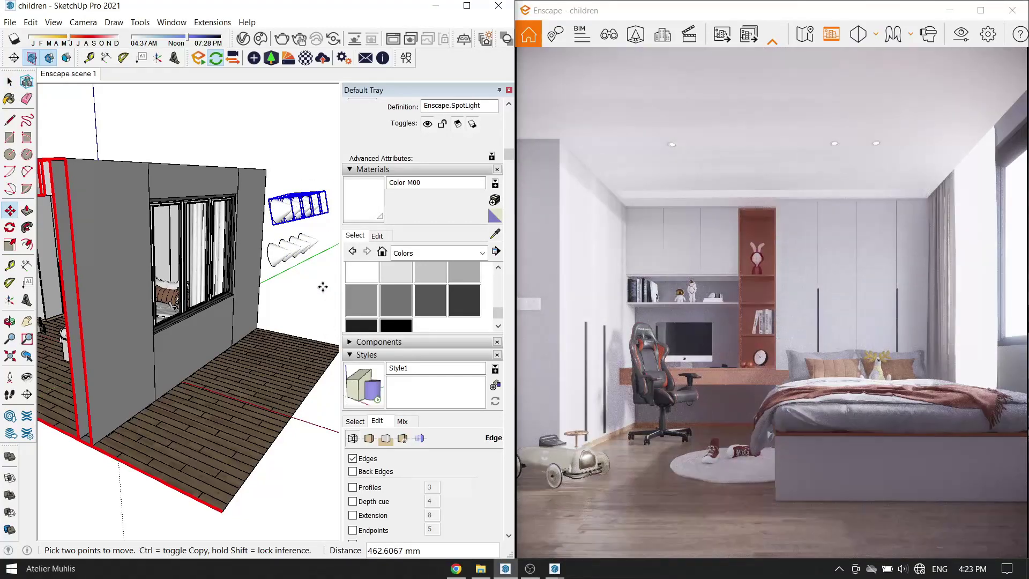
Raise WG20200219's Metallic value to 71.1%.
scroll(144, 335, up, 5)
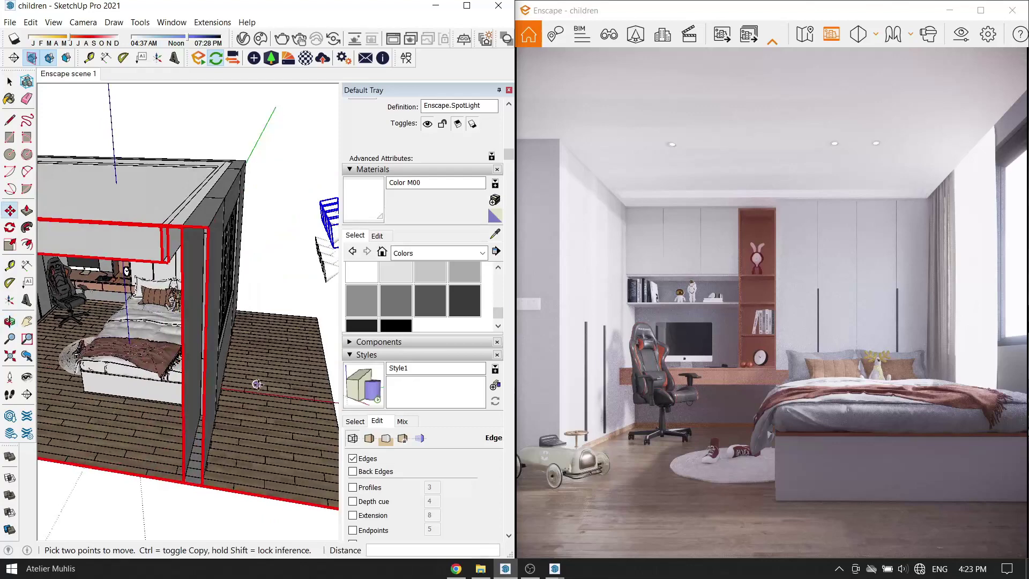
key(space)
scroll(234, 319, up, 5)
scroll(235, 319, up, 5)
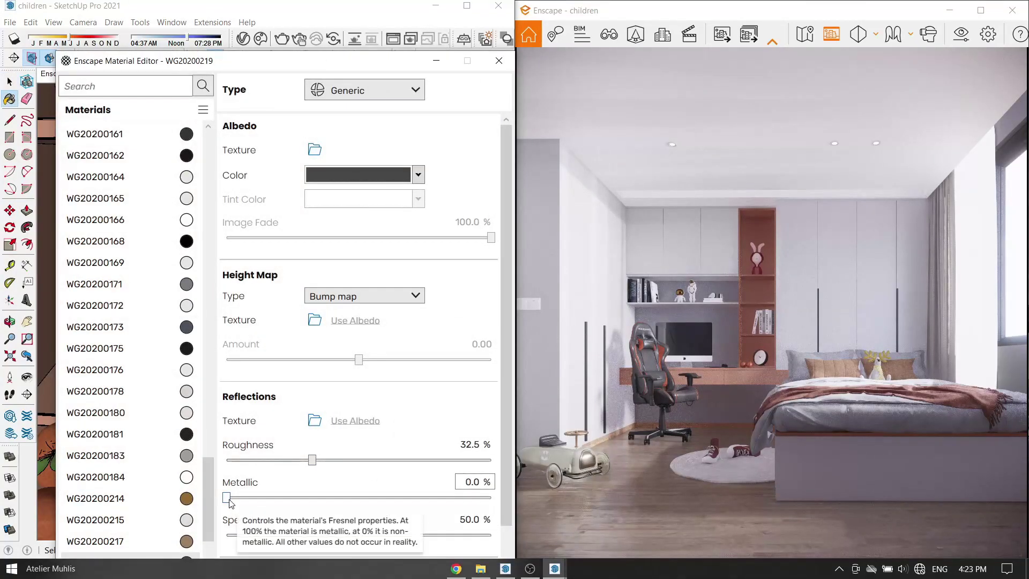
drag(227, 497, 417, 498)
Make WG20200215 86.4% metallic.
scroll(101, 488, down, 5)
scroll(102, 488, down, 3)
scroll(102, 487, up, 5)
key(space)
scroll(102, 488, up, 3)
scroll(308, 279, up, 5)
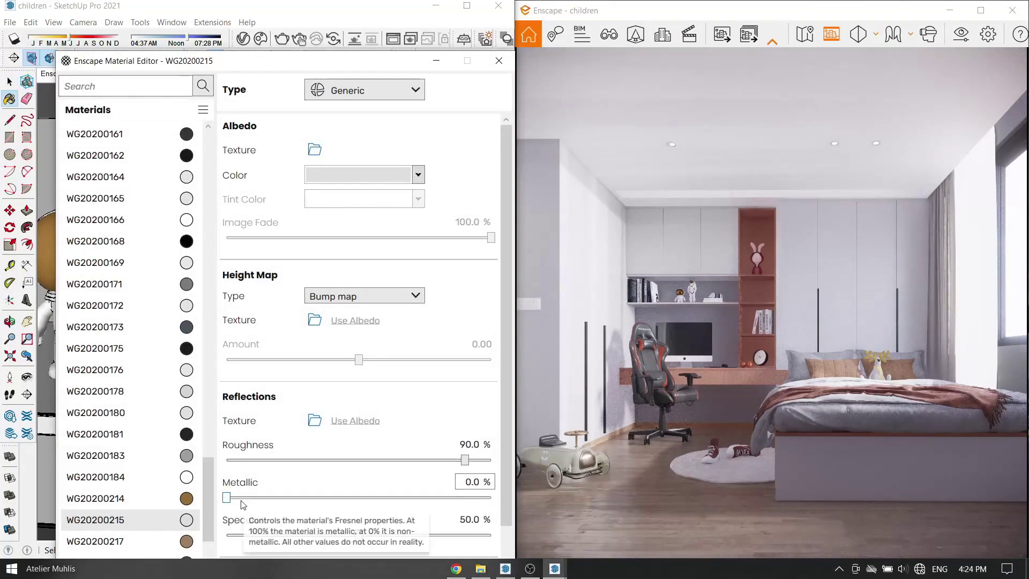
mouse_move(227, 497)
mouse_down()
mouse_move(476, 497)
mouse_move(455, 498)
mouse_up()
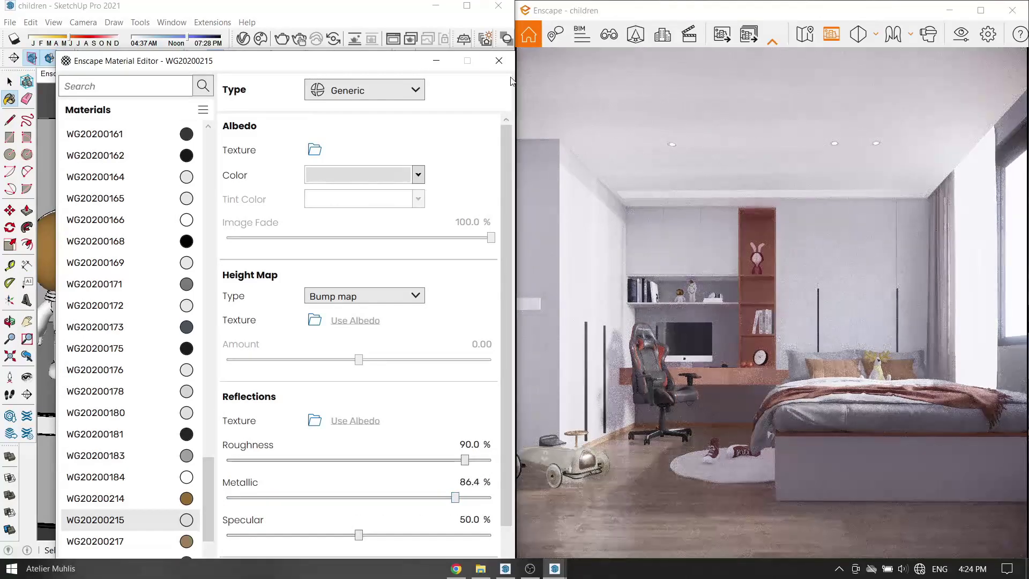
click(491, 67)
scroll(206, 322, down, 5)
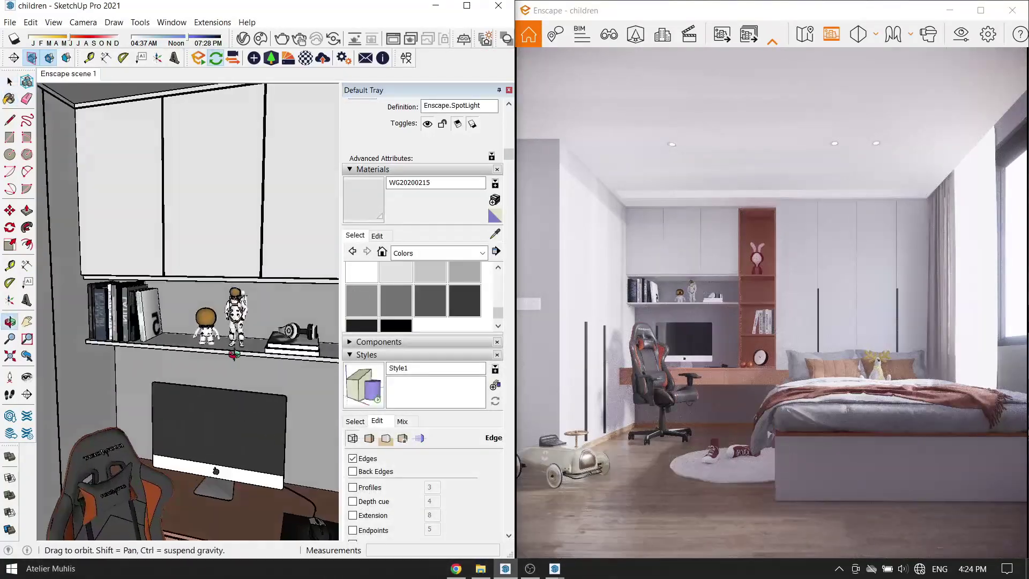
Place an Enscape line light under the shelf above the desk.
middle_drag(161, 322, 206, 413)
scroll(242, 286, up, 2)
scroll(242, 287, up, 2)
scroll(242, 287, up, 1)
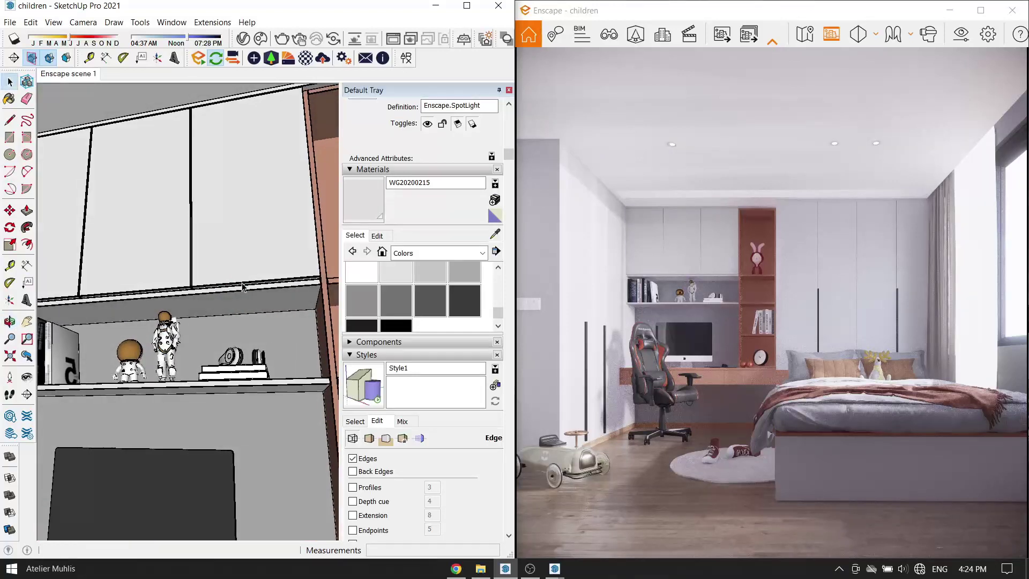
click(281, 59)
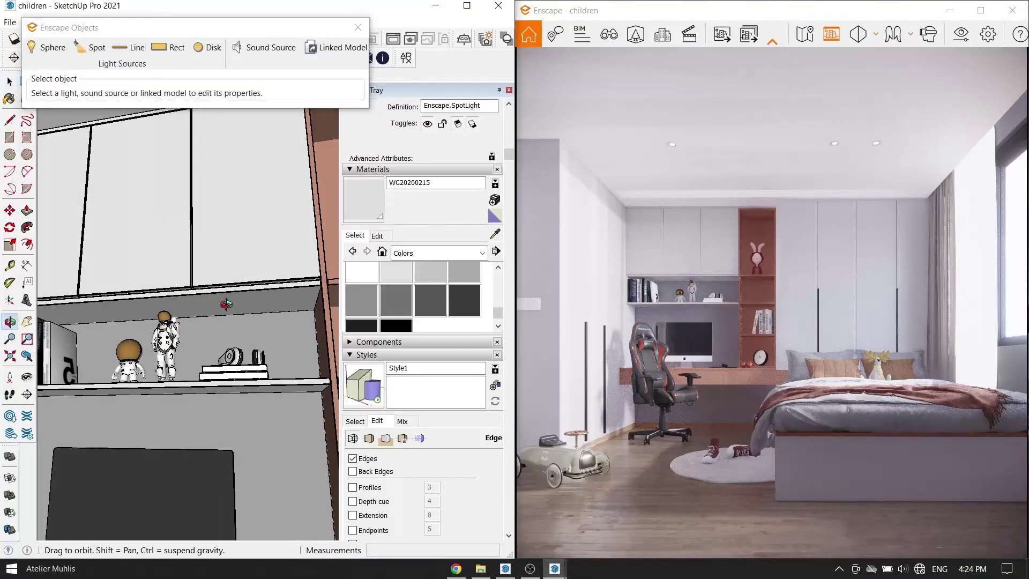
middle_drag(218, 300, 202, 375)
scroll(202, 375, up, 1)
click(179, 370)
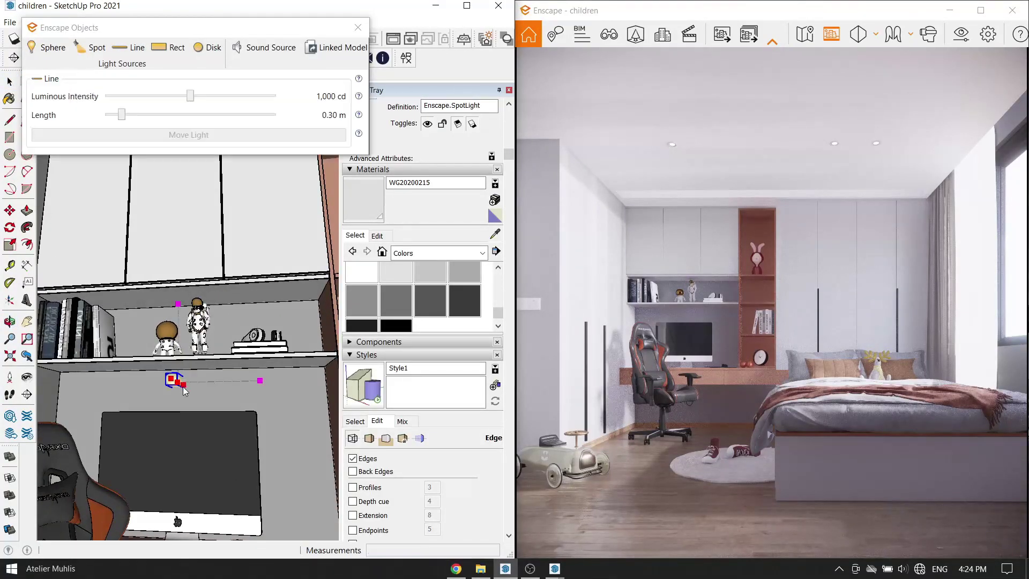
Move the new line light into position along the wall under the shelf.
scroll(178, 371, up, 2)
scroll(170, 390, up, 1)
key(m)
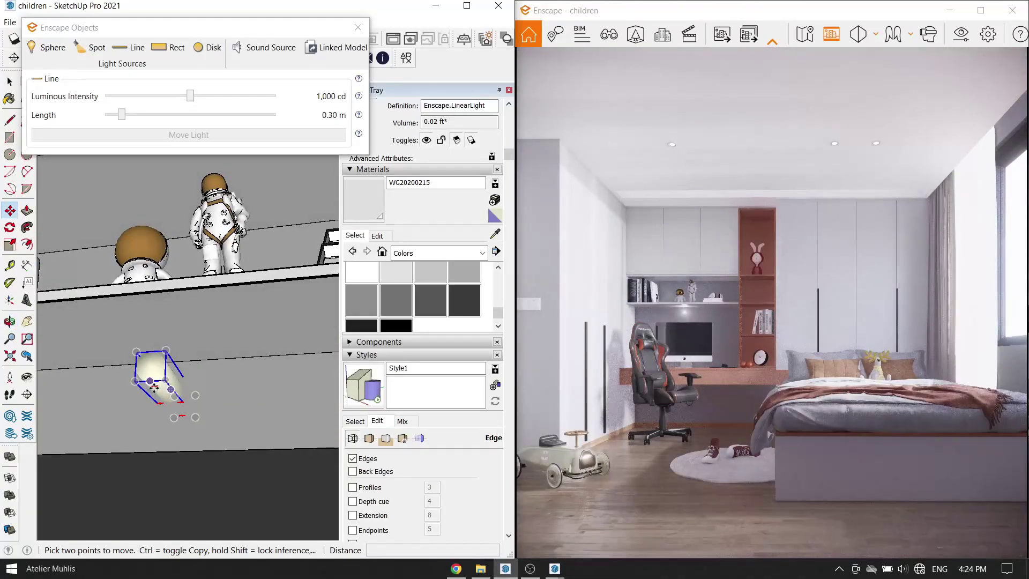
click(154, 385)
middle_drag(177, 396, 278, 395)
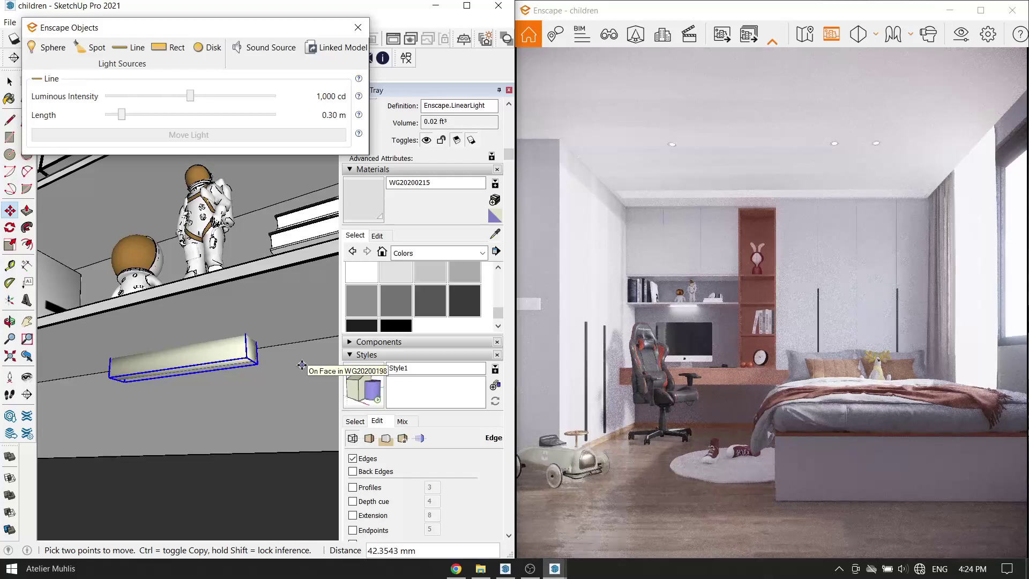
Paint the line light bar with the orange Color C03.
scroll(365, 291, down, 5)
scroll(461, 214, up, 5)
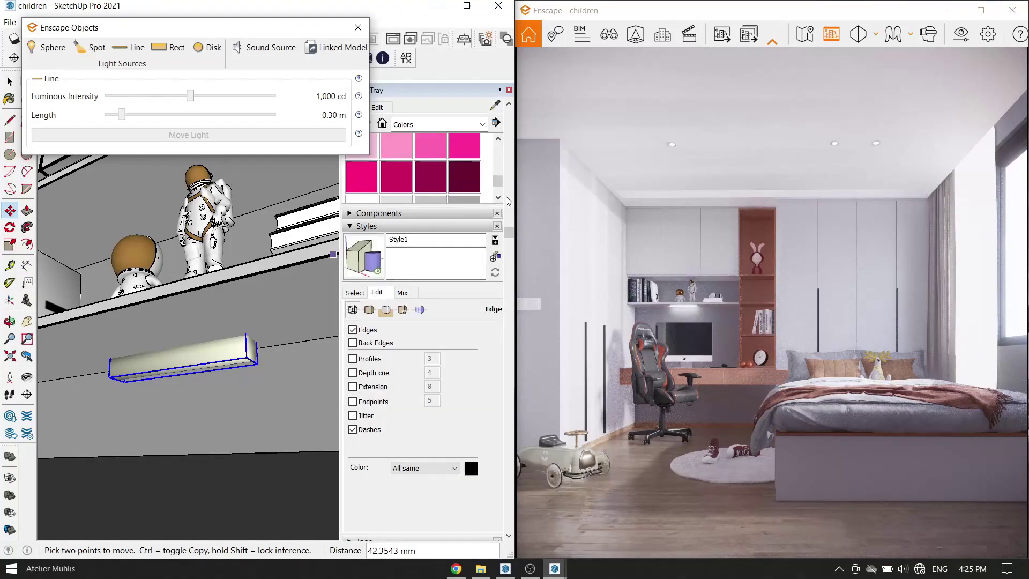
scroll(506, 196, up, 5)
scroll(414, 368, up, 3)
click(414, 367)
click(182, 359)
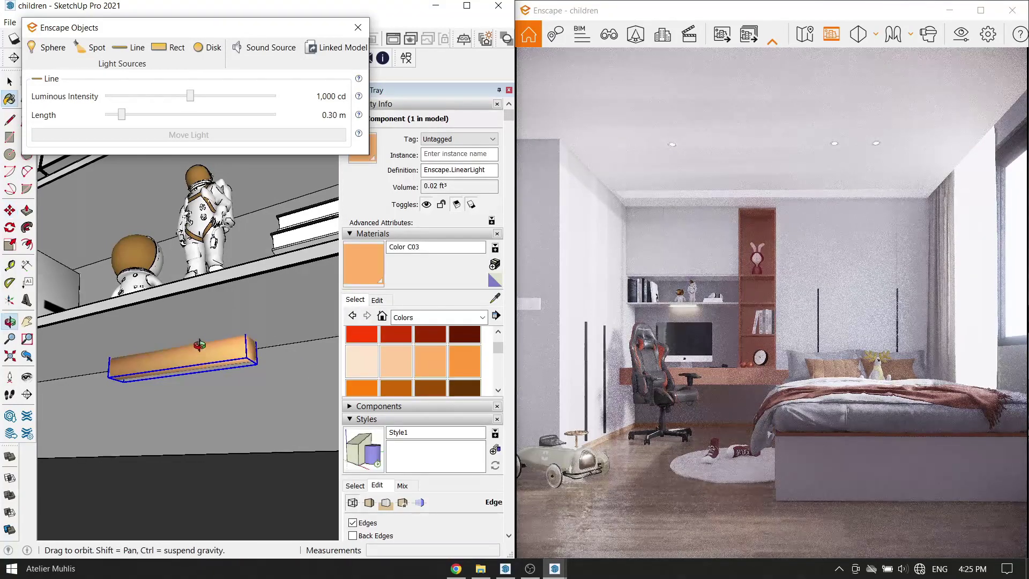
Set the line light to 2.05 m length and 10,011 cd luminous intensity.
middle_drag(182, 359, 160, 300)
drag(164, 114, 222, 114)
middle_drag(222, 331, 166, 345)
drag(190, 96, 218, 96)
mouse_move(220, 300)
middle_down()
mouse_move(195, 414)
mouse_move(81, 424)
mouse_move(50, 362)
mouse_move(78, 409)
mouse_move(81, 363)
mouse_move(152, 502)
middle_up()
Place a copy of the light bar in the bookshelf and move the settings panel aside.
click(152, 502)
scroll(209, 456, down, 2)
scroll(209, 456, down, 3)
mouse_move(209, 456)
middle_down()
mouse_move(284, 509)
mouse_move(311, 372)
middle_up()
key(space)
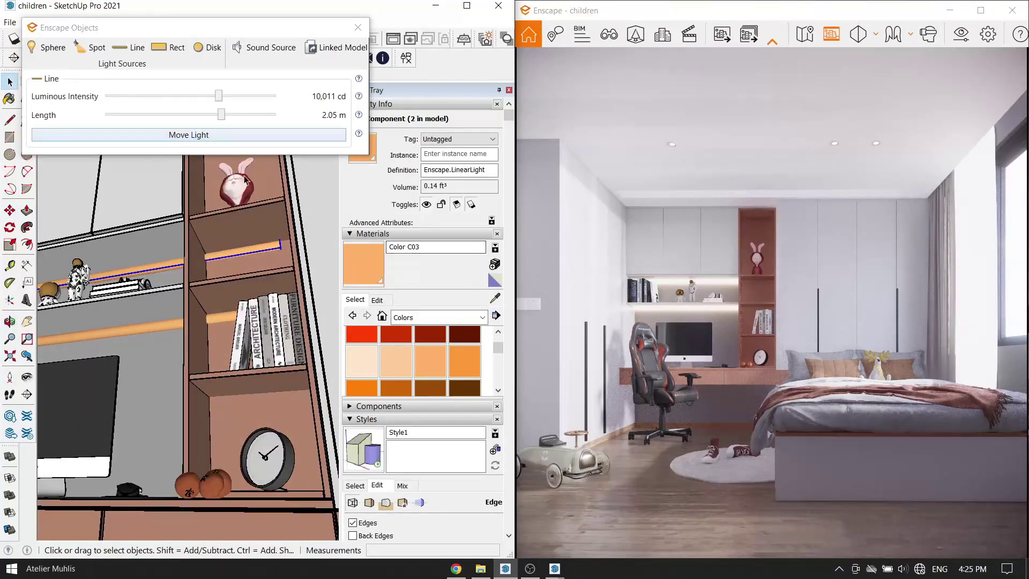
drag(139, 28, 170, 142)
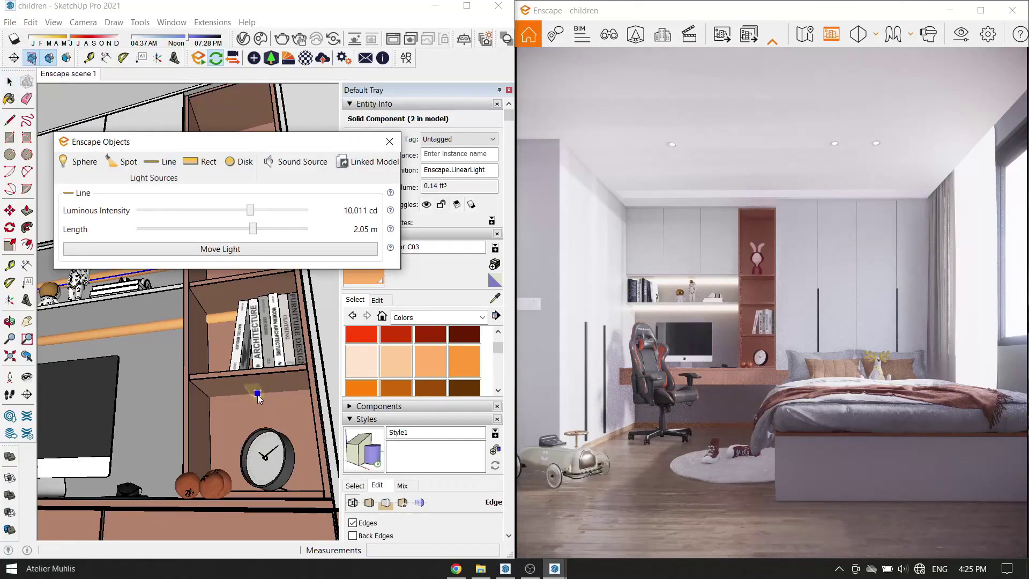
Place a 0.50 m line light under a bookshelf shelf.
scroll(257, 396, up, 2)
click(258, 400)
scroll(260, 397, up, 2)
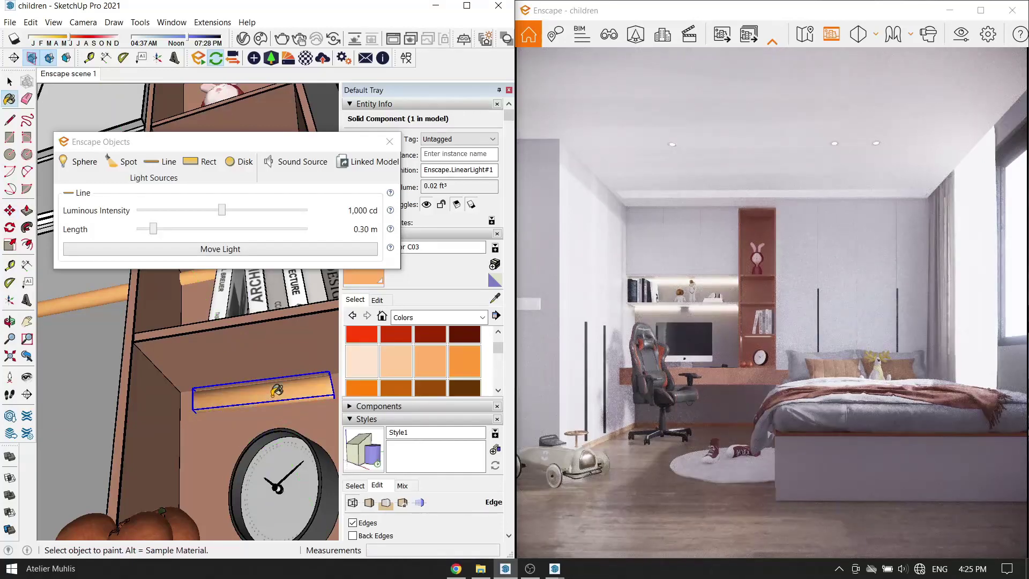
middle_drag(319, 483, 144, 368)
scroll(144, 369, up, 3)
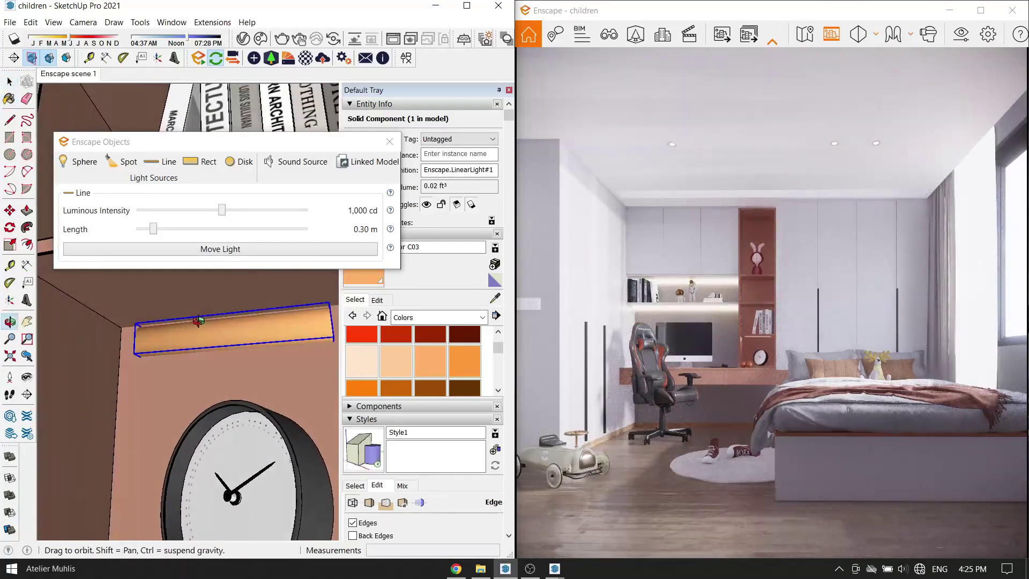
scroll(150, 370, up, 2)
key(m)
click(155, 370)
scroll(129, 348, up, 2)
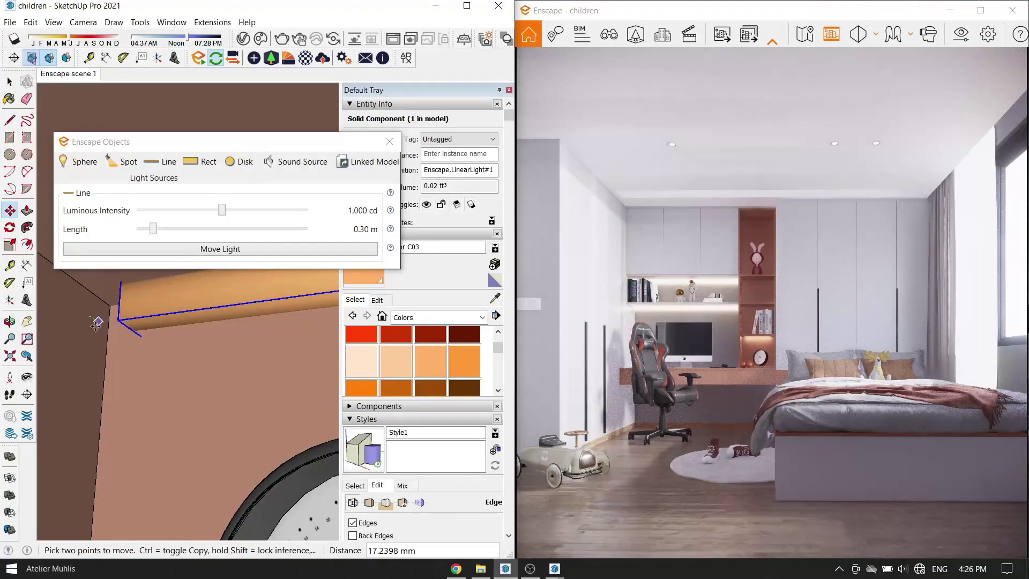
drag(153, 228, 231, 210)
Copy the light strip under the upper shelf with Move+Ctrl.
scroll(141, 346, down, 3)
scroll(196, 321, down, 3)
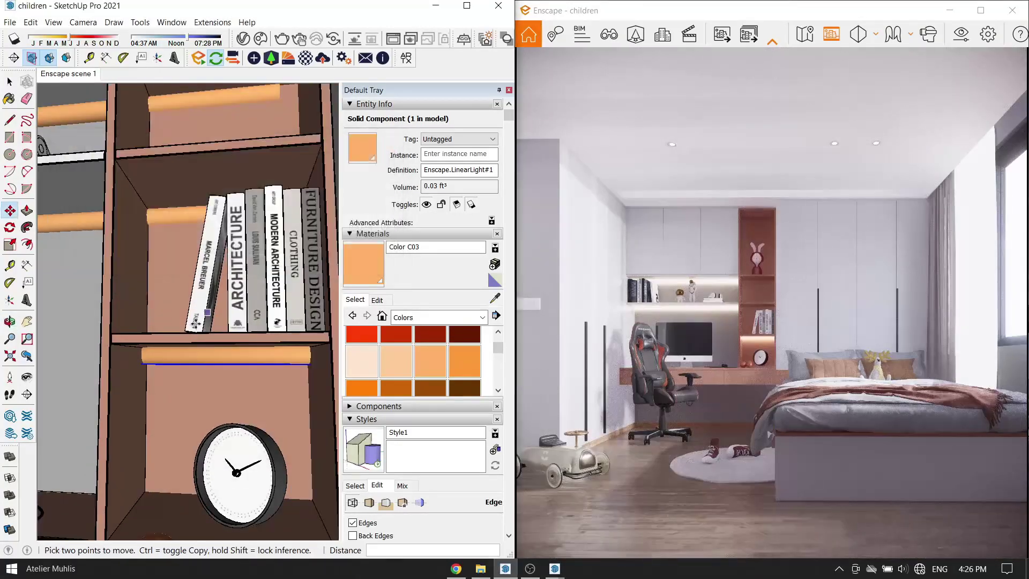
scroll(196, 322, up, 3)
scroll(177, 375, down, 4)
click(164, 454)
key(ctrl)
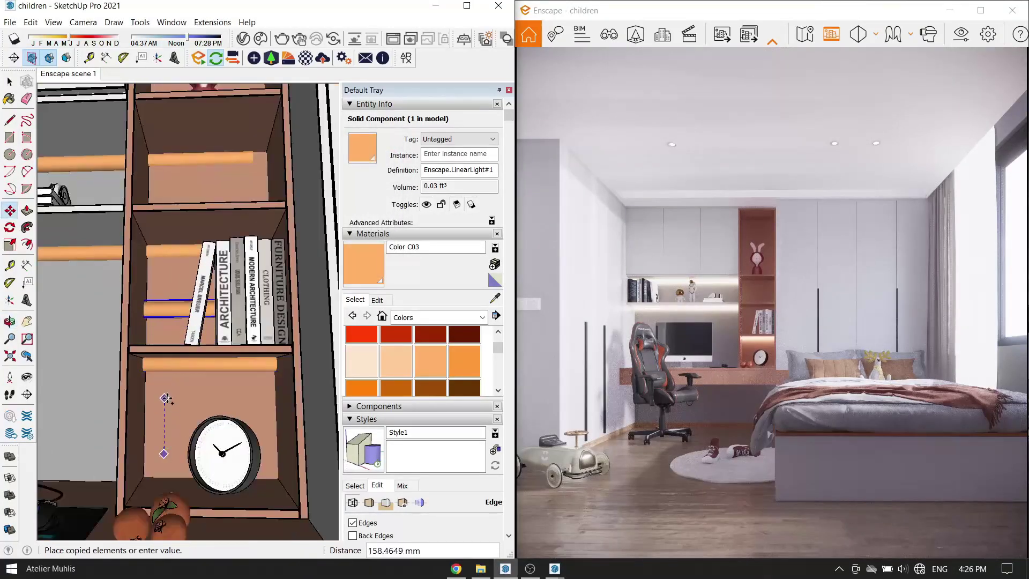
click(173, 271)
middle_drag(172, 272, 176, 305)
Copy light strips onto the remaining shelves, making four in the cabinet.
click(175, 305)
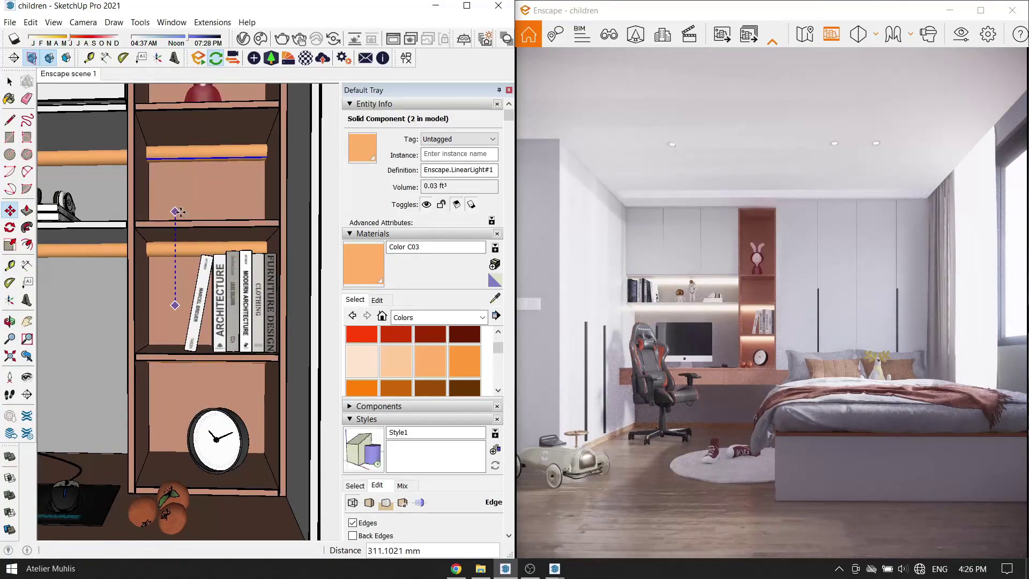
click(179, 212)
scroll(192, 241, down, 5)
click(206, 268)
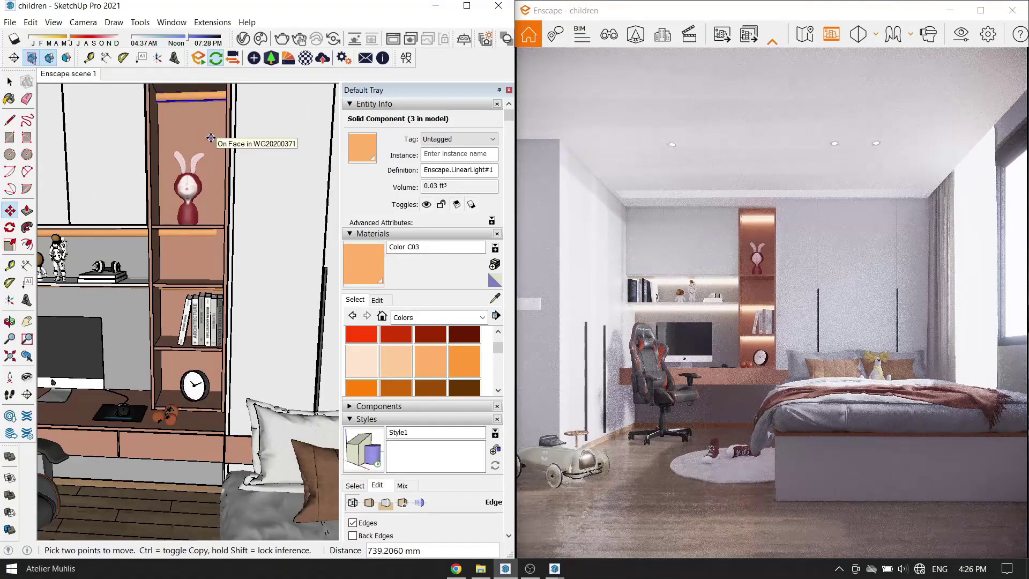
click(202, 261)
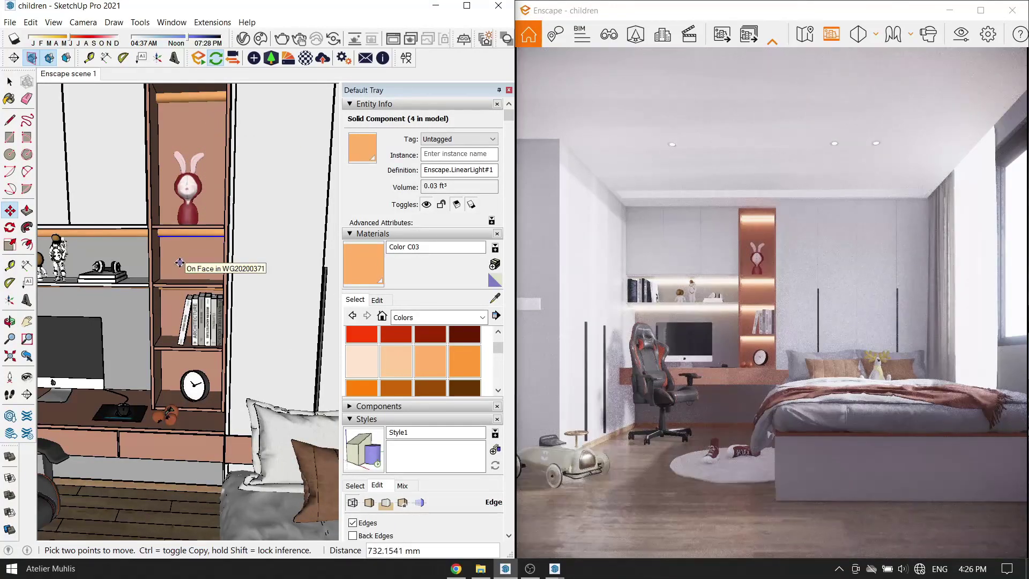
Select all four shelf light strips.
middle_drag(179, 262, 188, 278)
scroll(192, 301, up, 3)
scroll(204, 343, up, 4)
key(space)
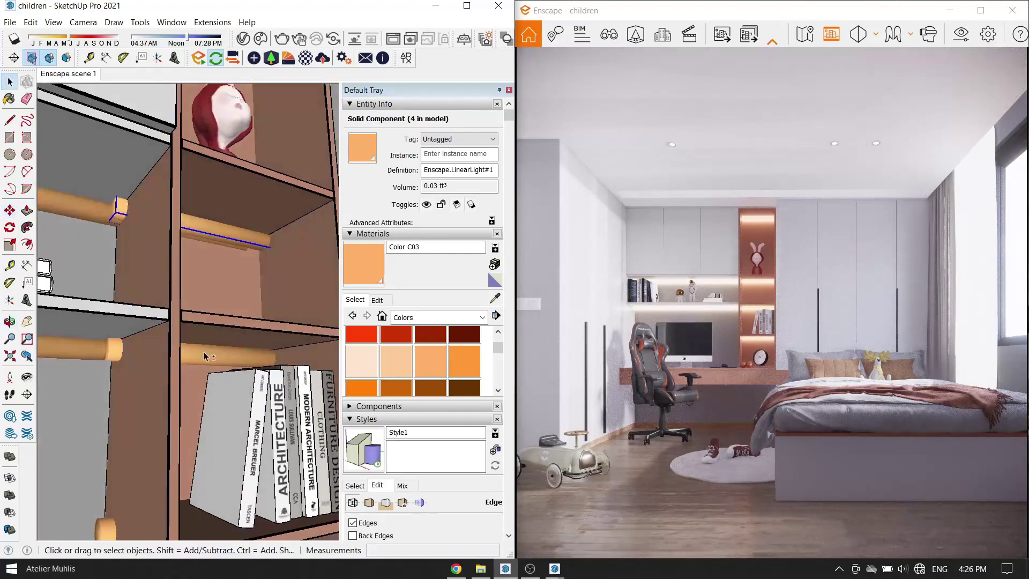
shift+click(203, 356)
middle_drag(204, 356, 208, 460)
scroll(229, 418, down, 3)
shift+click(240, 120)
shift+click(245, 178)
Nudge the selected light strips into place with Move.
scroll(239, 297, up, 3)
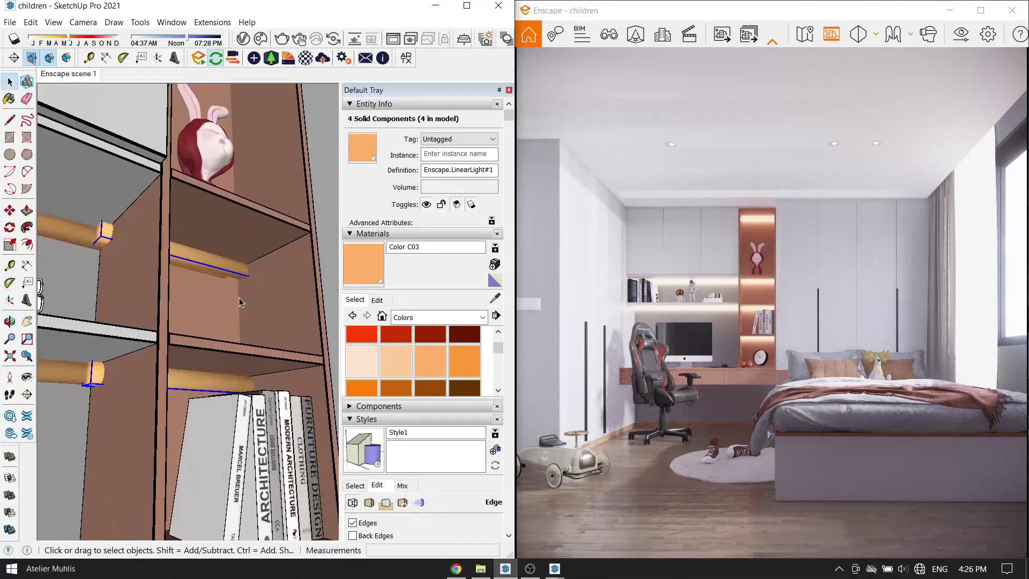
scroll(252, 307, up, 3)
key(m)
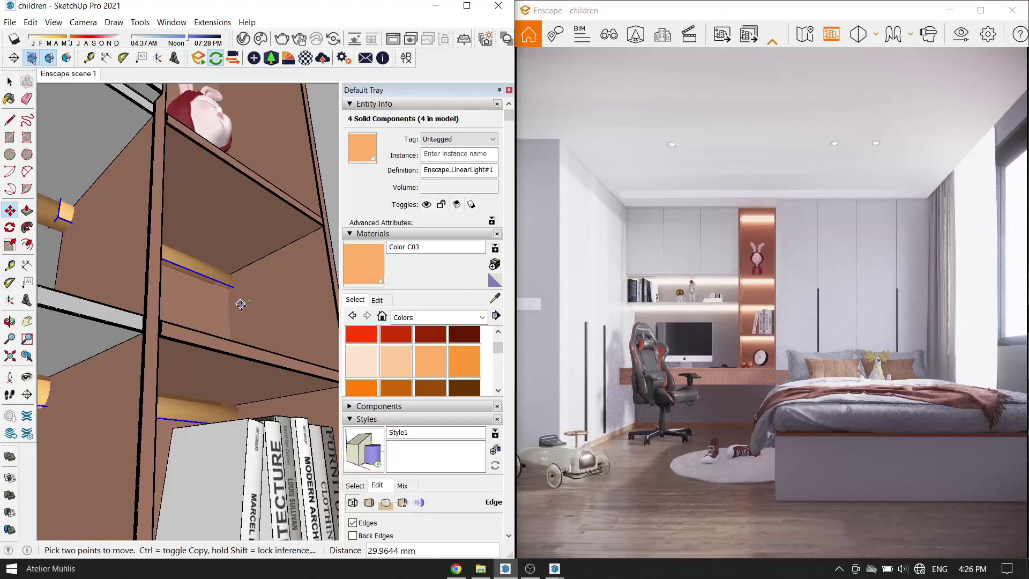
scroll(247, 300, up, 3)
scroll(246, 300, up, 2)
scroll(245, 299, up, 2)
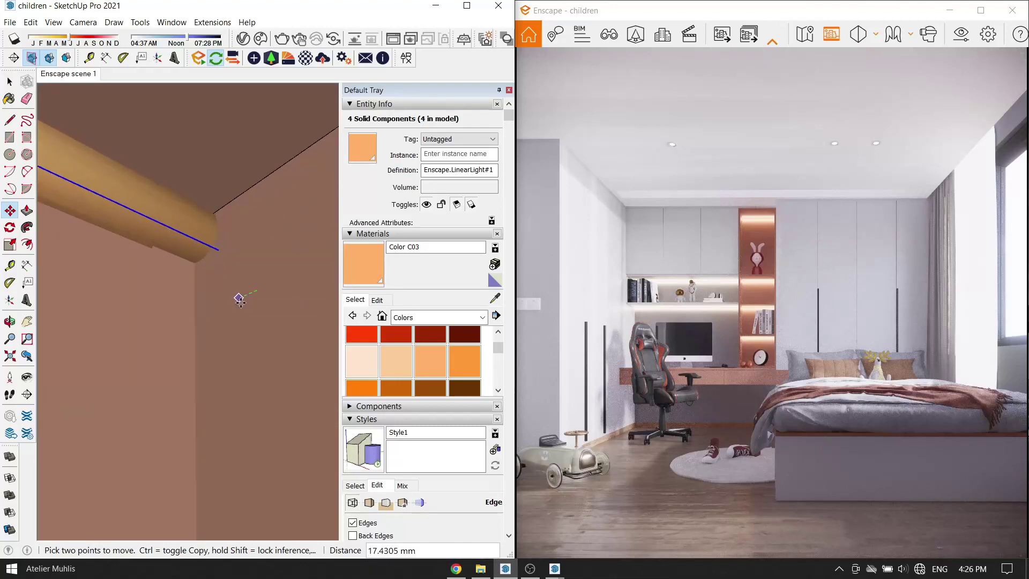
scroll(247, 302, down, 5)
key(space)
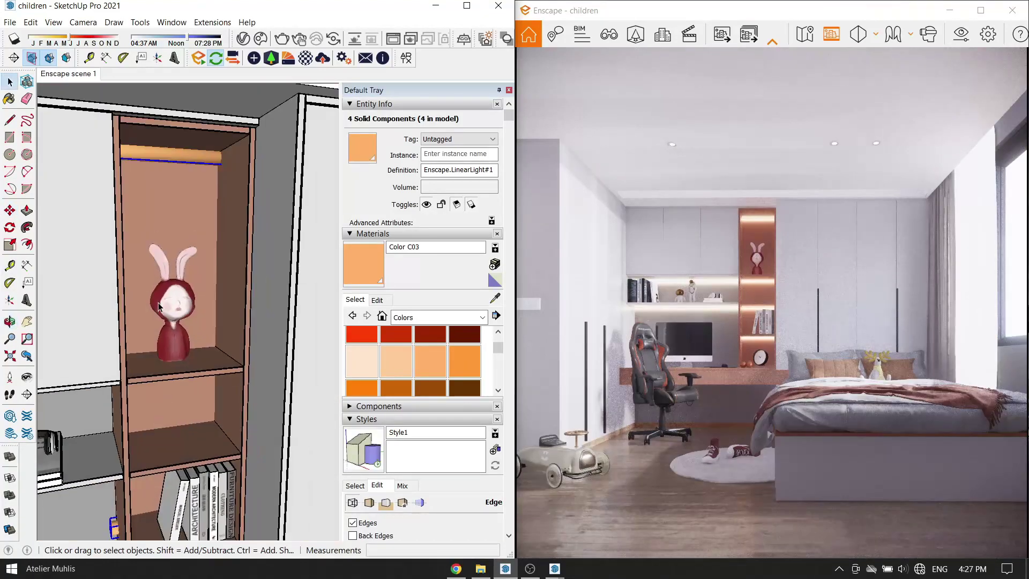
Sample the bunny figure's material with the Paint Bucket sampler.
scroll(177, 348, up, 5)
key(b)
click(165, 415)
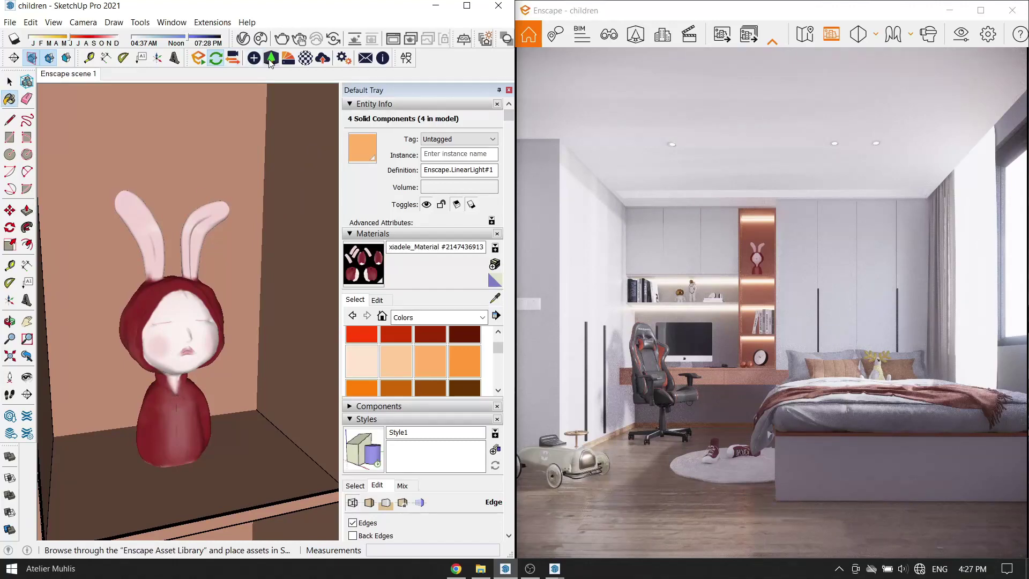
Set the bunny material to 21.2% roughness and 16.2% metallic.
click(271, 61)
drag(301, 459, 283, 460)
drag(226, 497, 269, 498)
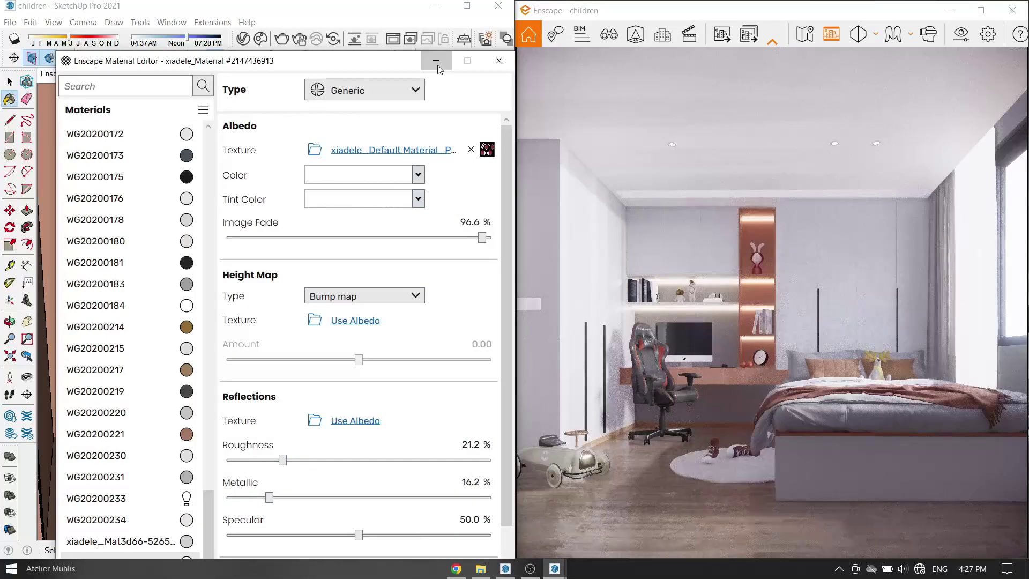
click(436, 61)
Copy a linear light strip to below the desk.
scroll(229, 327, down, 3)
mouse_move(230, 327)
middle_down()
mouse_move(223, 249)
mouse_move(60, 384)
mouse_move(270, 255)
mouse_move(267, 211)
middle_up()
click(272, 209)
key(m)
key(ctrl)
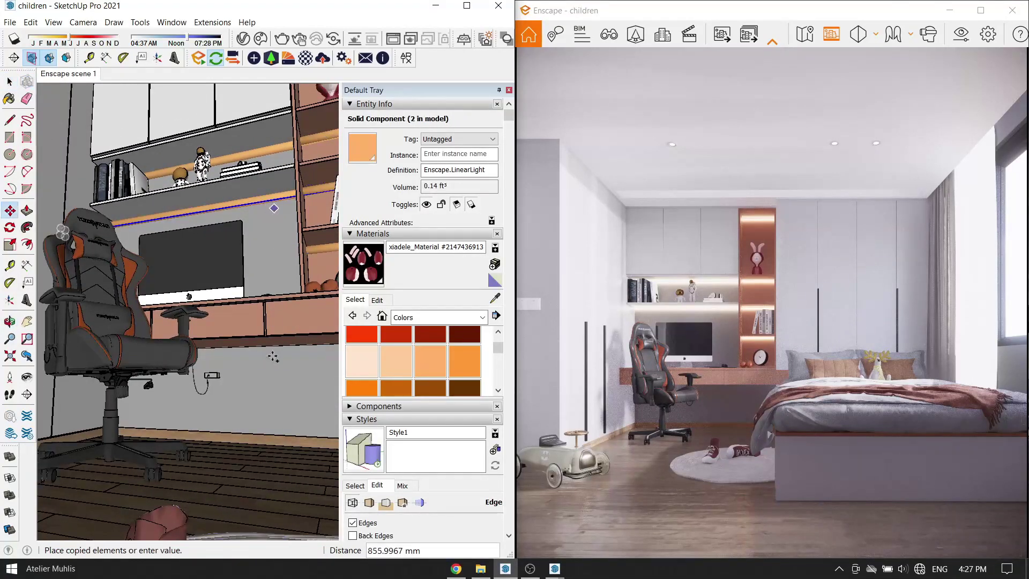
click(274, 358)
Place another light copy below the desk and return to Enscape scene 1.
mouse_move(275, 358)
middle_down()
mouse_move(276, 371)
mouse_move(294, 352)
mouse_move(225, 316)
mouse_move(252, 225)
mouse_move(241, 315)
mouse_move(216, 287)
mouse_move(192, 380)
mouse_move(257, 191)
mouse_move(184, 345)
mouse_move(75, 352)
mouse_move(138, 271)
middle_up()
click(276, 371)
scroll(253, 225, down, 5)
scroll(241, 315, up, 8)
scroll(216, 288, up, 3)
scroll(259, 263, up, 1)
mouse_move(266, 276)
middle_down()
mouse_move(219, 256)
mouse_move(219, 230)
mouse_move(252, 265)
mouse_move(238, 302)
middle_up()
key(Page_Down)
Give the brown WG20200221 material 60.3% roughness and about 12% metallic.
click(495, 297)
click(961, 36)
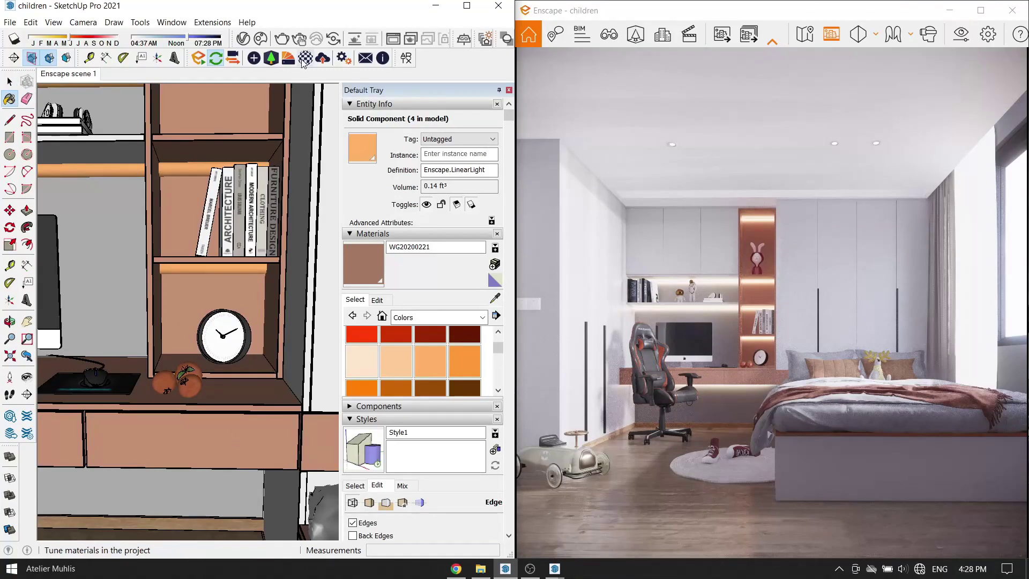
drag(394, 459, 386, 459)
drag(227, 498, 260, 497)
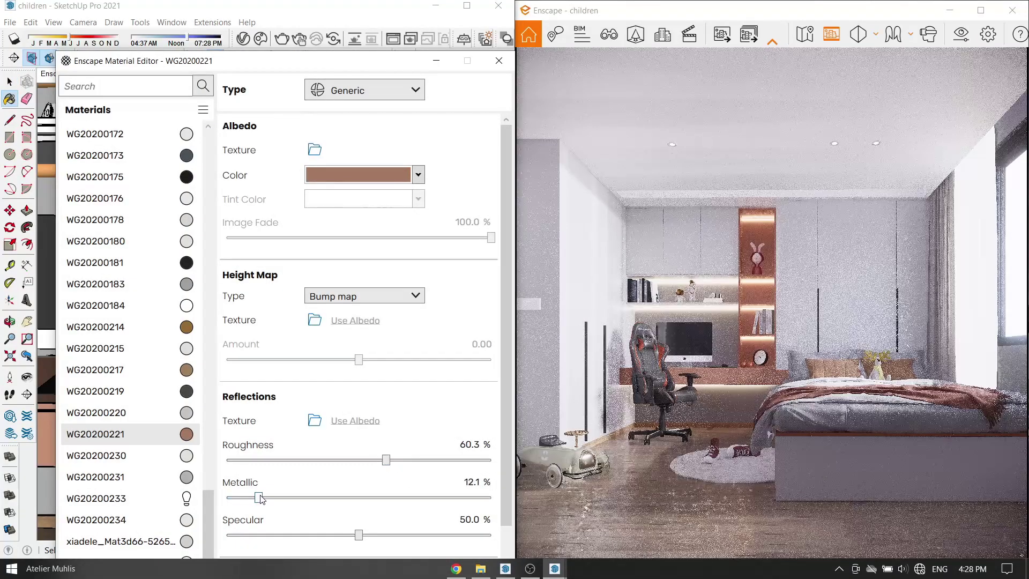
click(443, 66)
Add 3% outlines, remove lens flare and bloom, and adjust vignette to 43%.
click(923, 39)
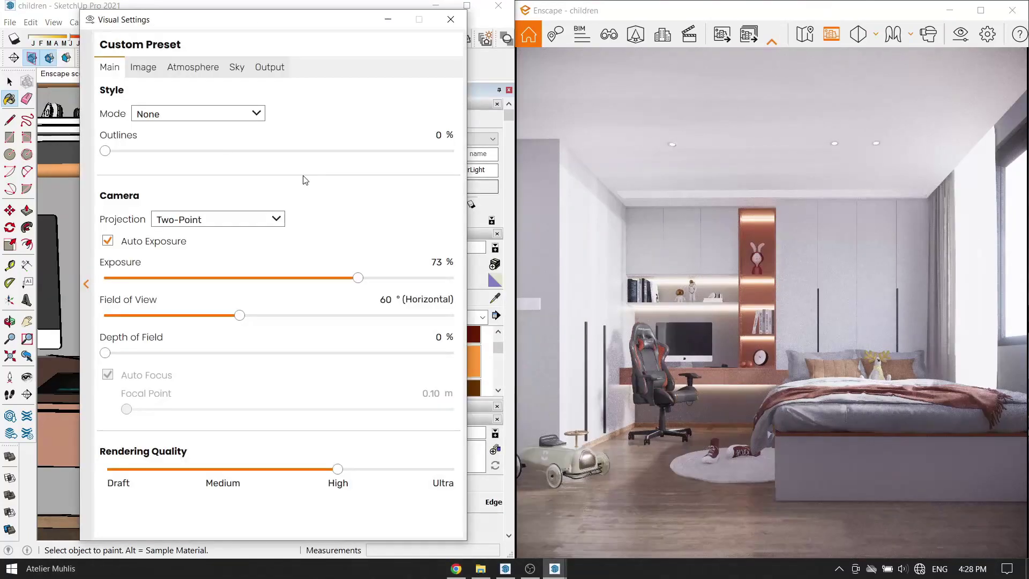
drag(105, 151, 119, 152)
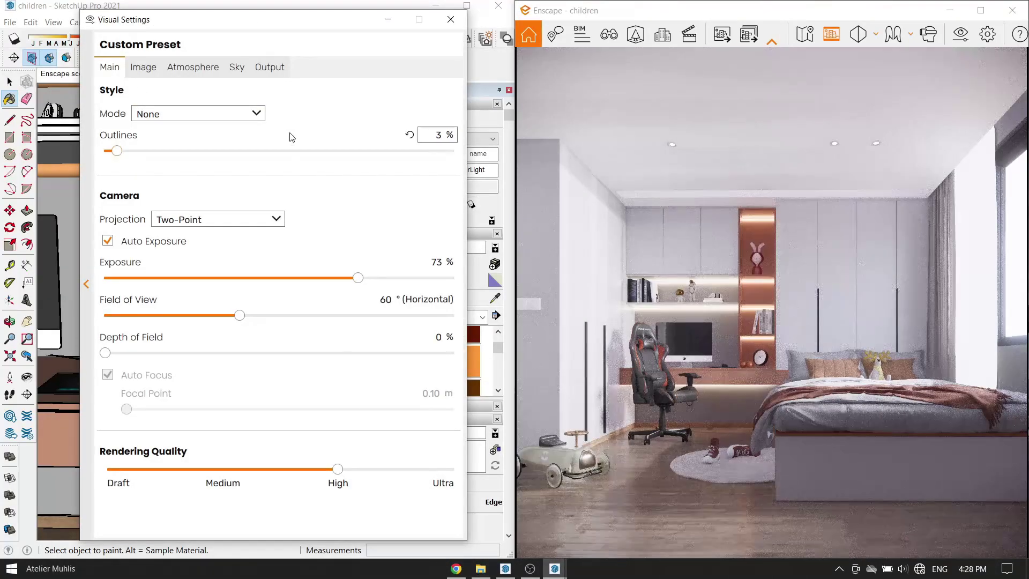
click(143, 67)
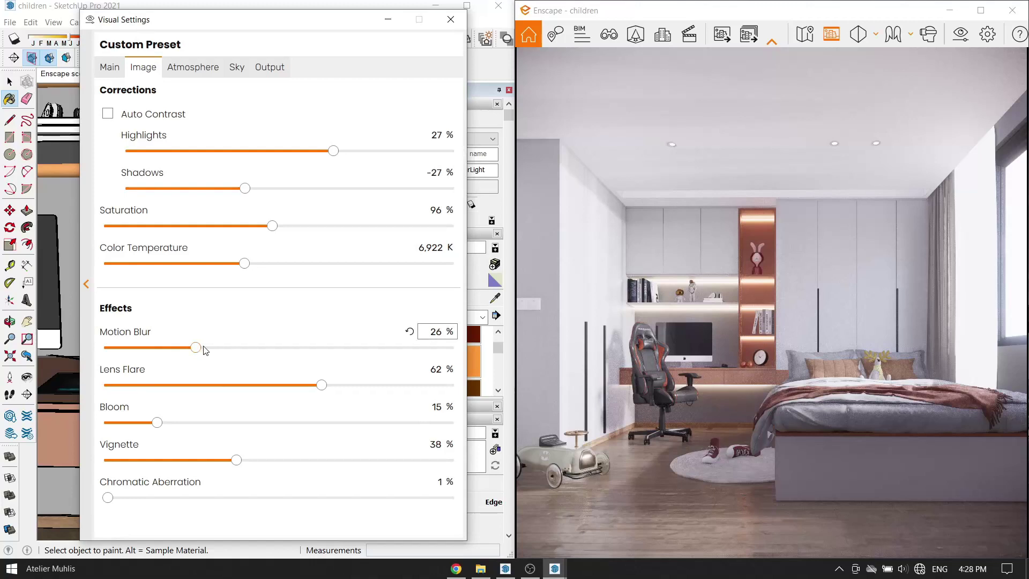
drag(316, 390, 102, 386)
drag(157, 422, 85, 425)
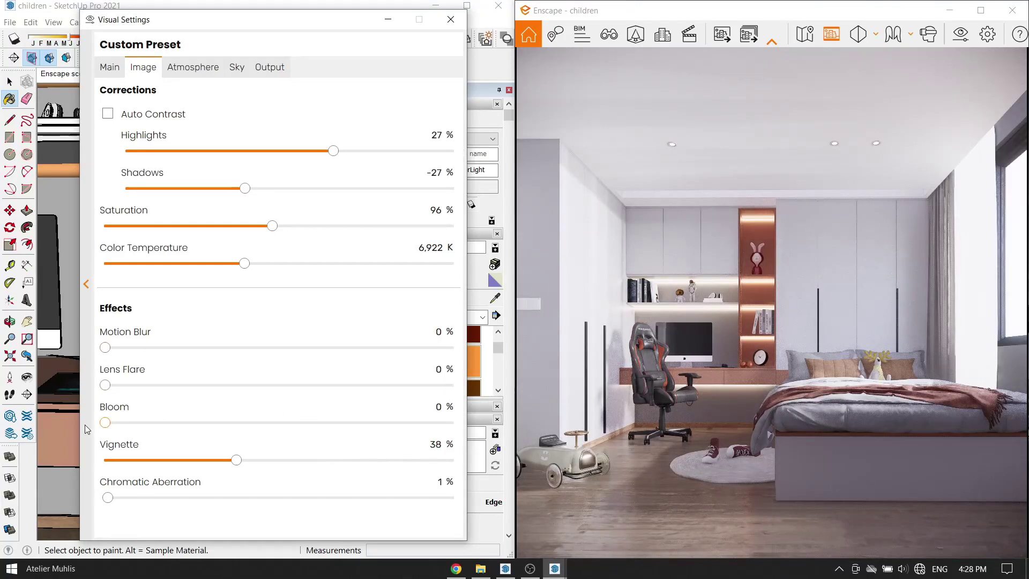
drag(237, 459, 256, 461)
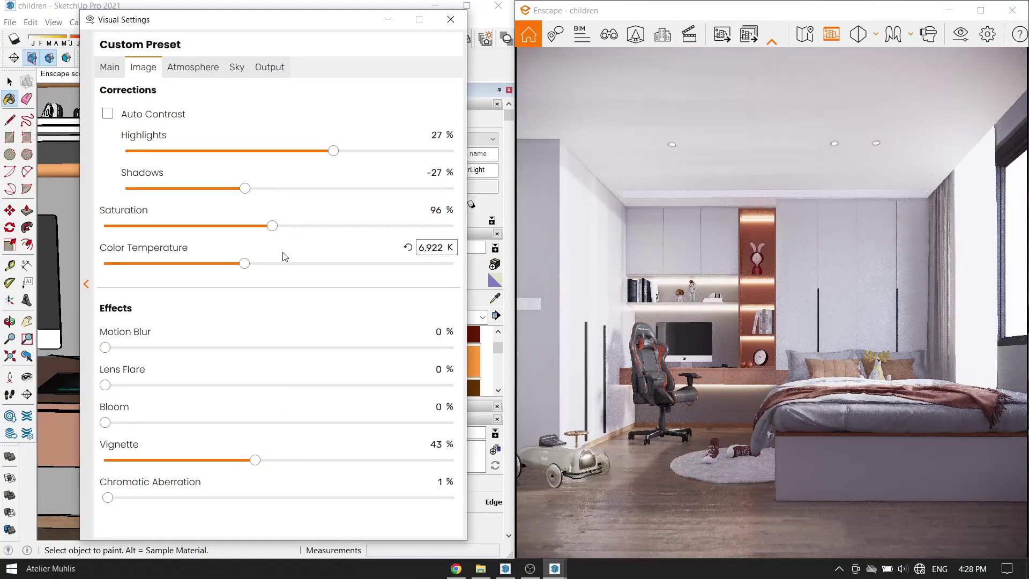
Set 101% saturation, 7,235 K colour temperature, 77% highlights and 10% shadows.
drag(277, 229, 284, 229)
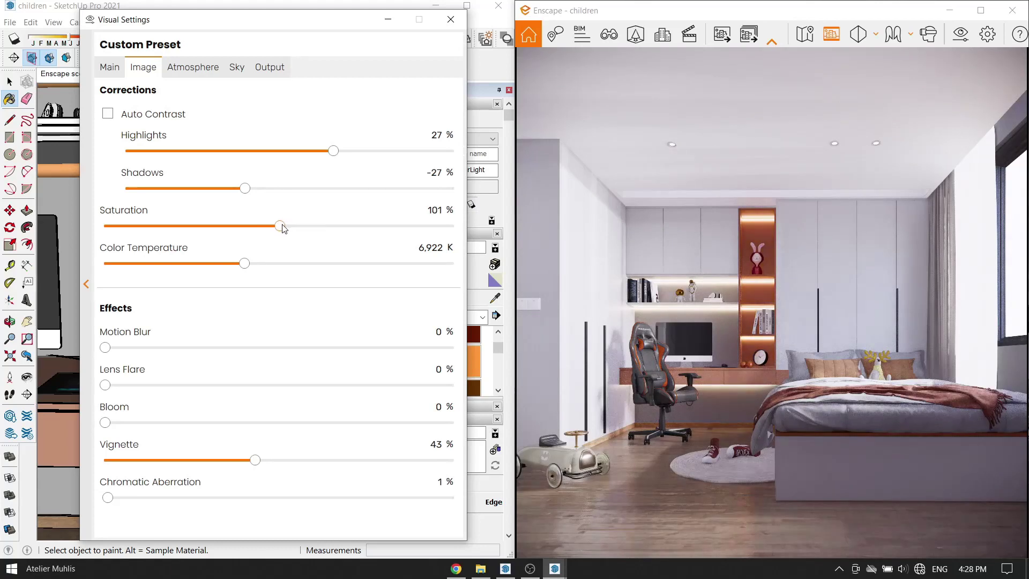
drag(245, 263, 221, 265)
drag(245, 188, 142, 189)
drag(225, 197, 305, 187)
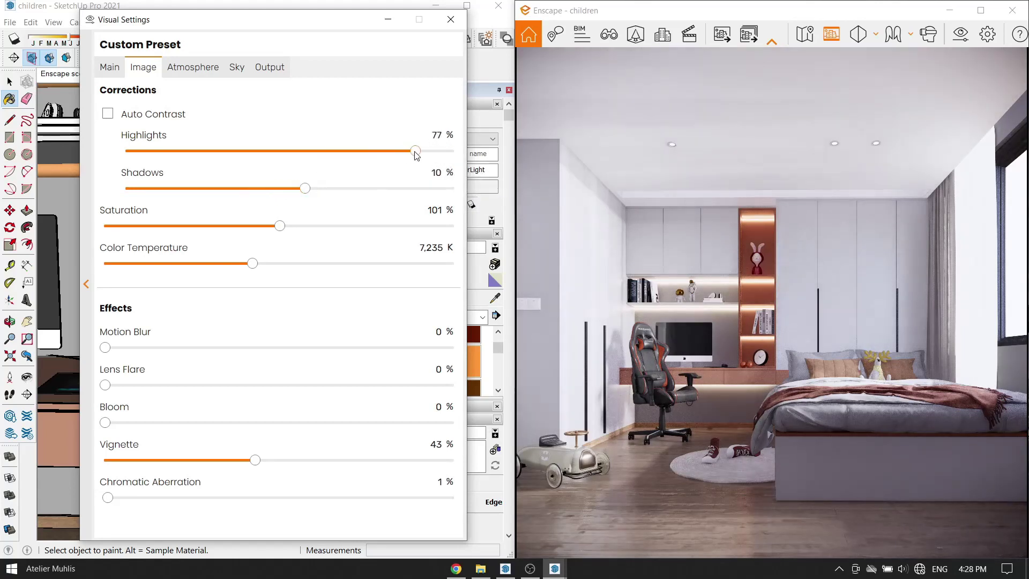
click(210, 67)
click(240, 67)
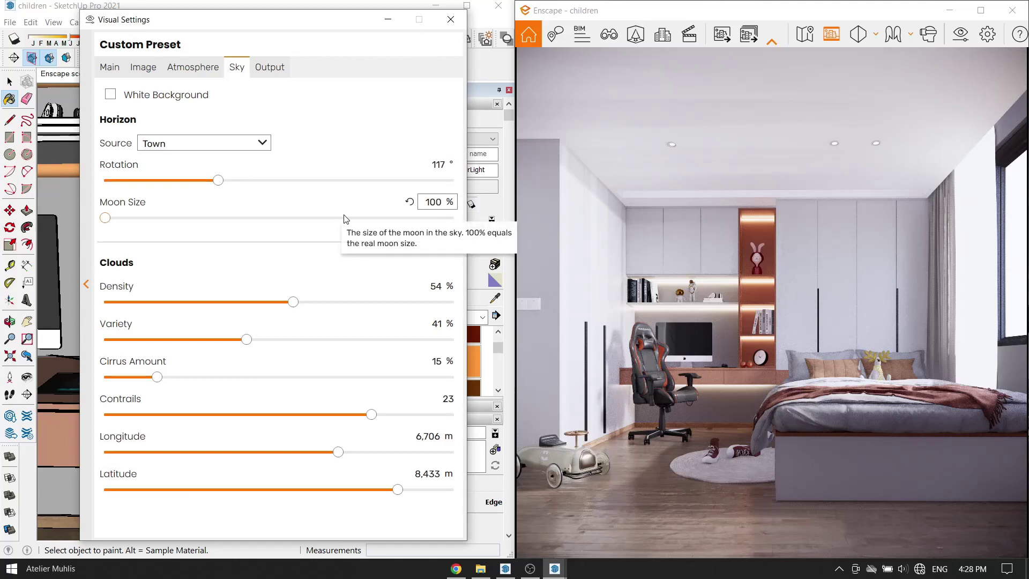
click(450, 19)
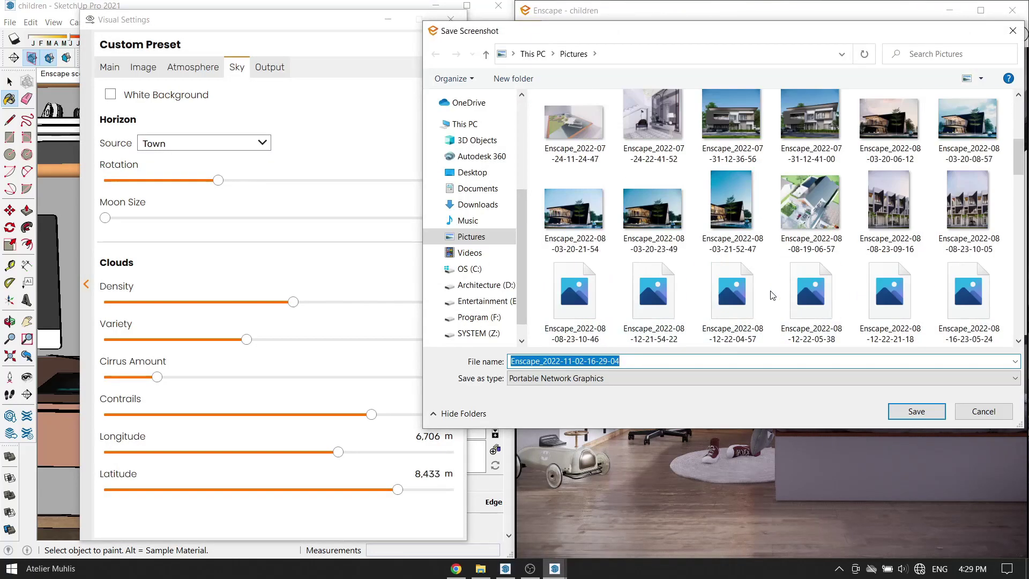
Save a render screenshot, then lower WG20200083's bump amount by entering 05.
click(909, 408)
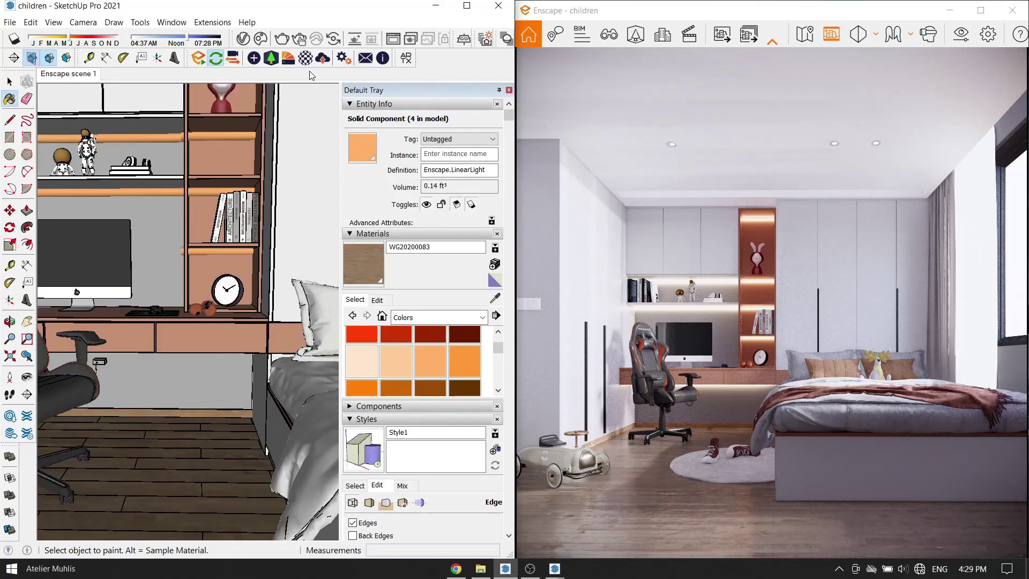
click(305, 57)
mouse_move(404, 359)
mouse_down()
mouse_move(198, 390)
mouse_move(544, 384)
mouse_move(381, 393)
mouse_up()
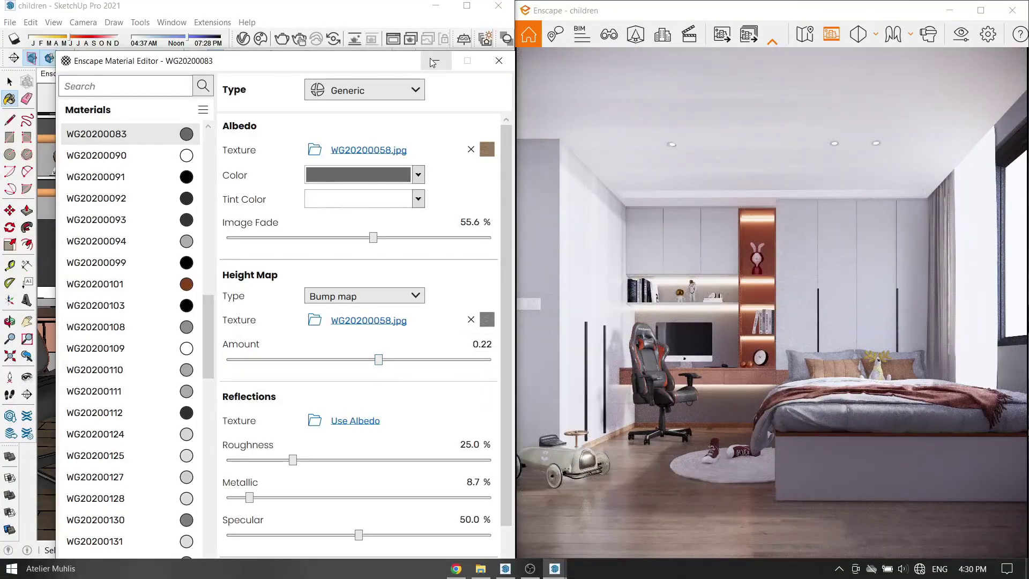
click(474, 347)
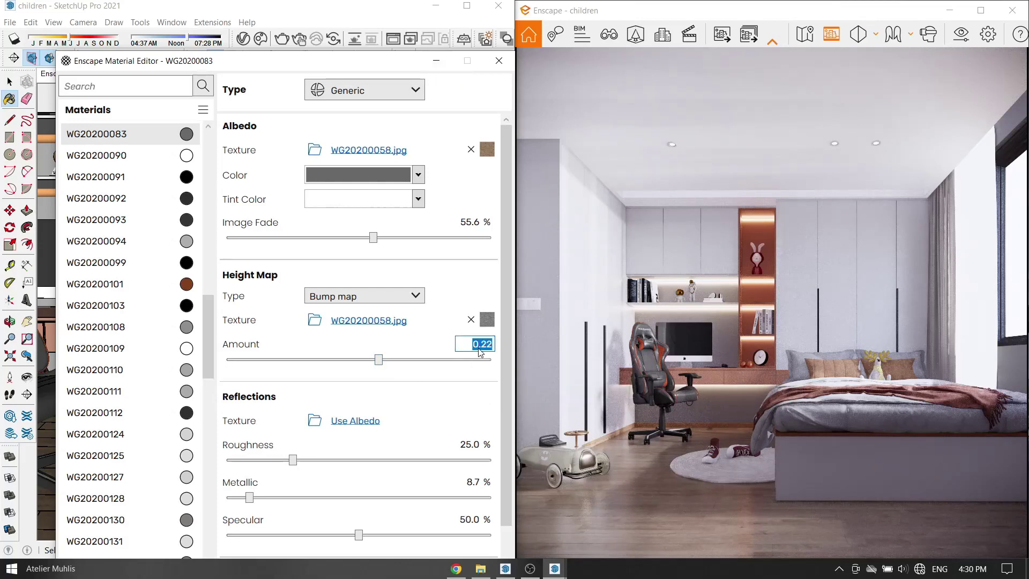
text(0.05)
key(Return)
click(499, 60)
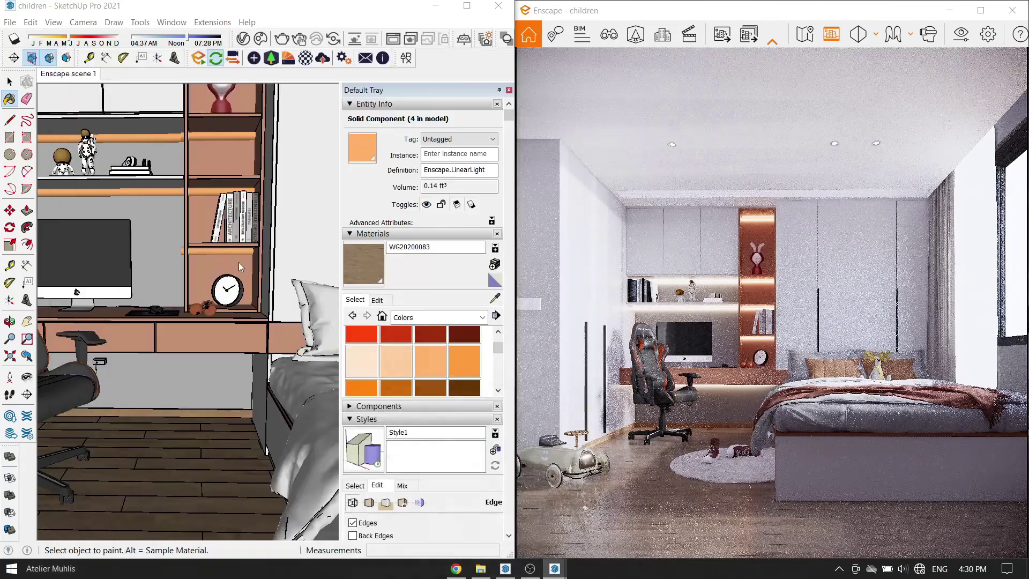
Sample the blanket material and review its Enscape settings.
scroll(300, 375, up, 2)
scroll(300, 375, up, 2)
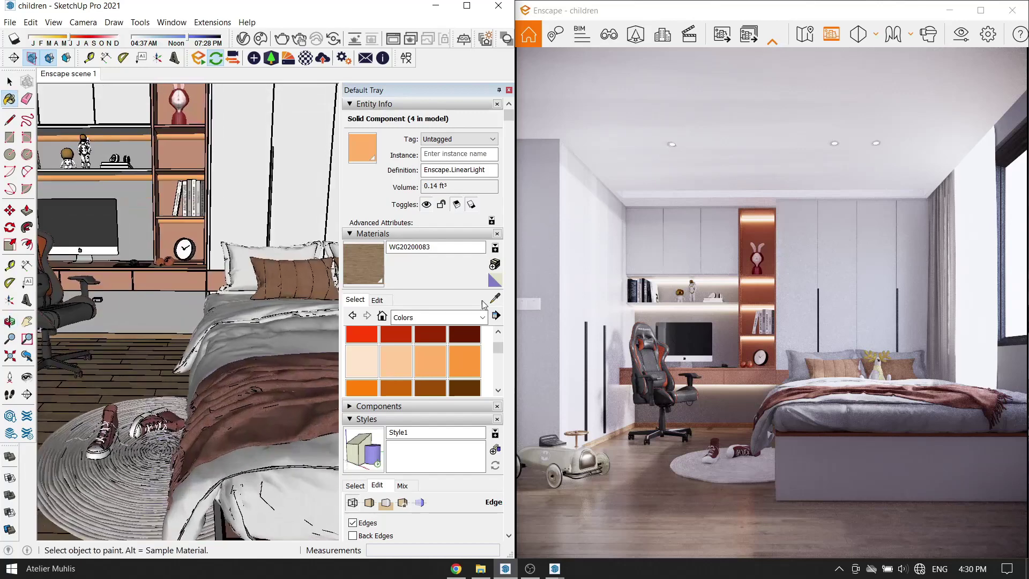
alt+click(276, 400)
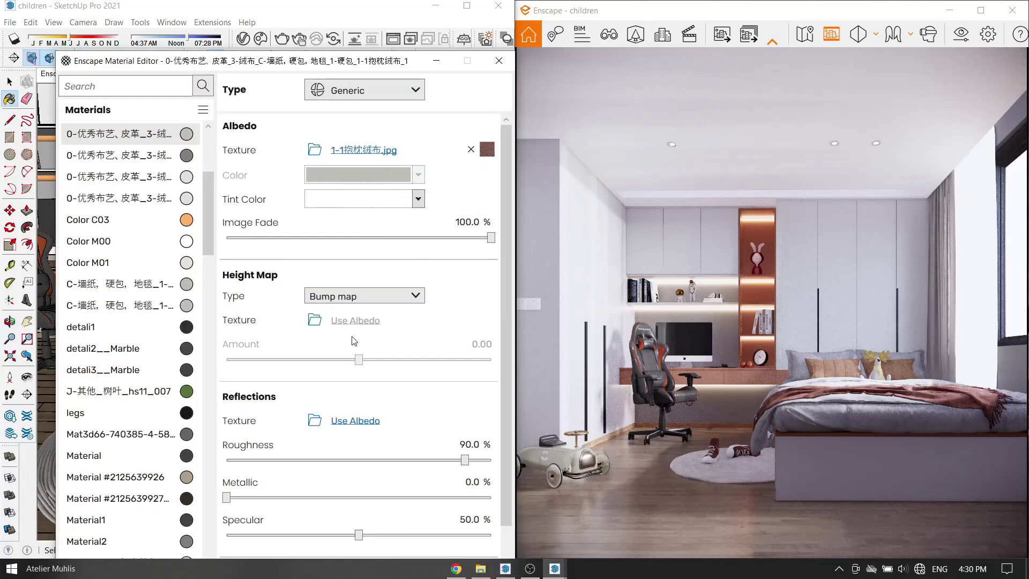
click(499, 61)
Set the white mattress material's bump amount to 3.00.
click(495, 296)
click(252, 322)
click(482, 343)
text(3)
key(Return)
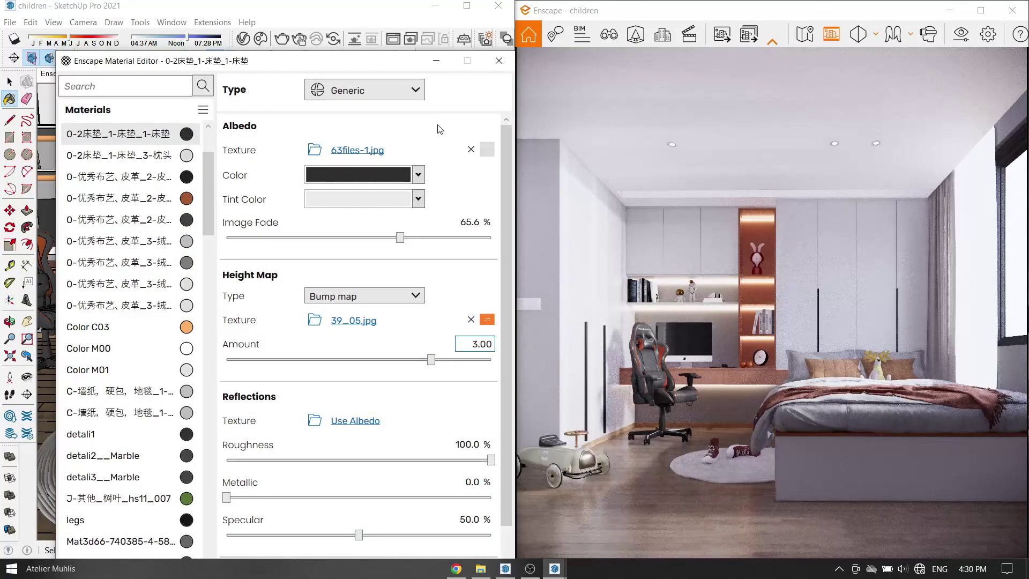
click(499, 60)
scroll(171, 328, up, 2)
scroll(172, 328, up, 2)
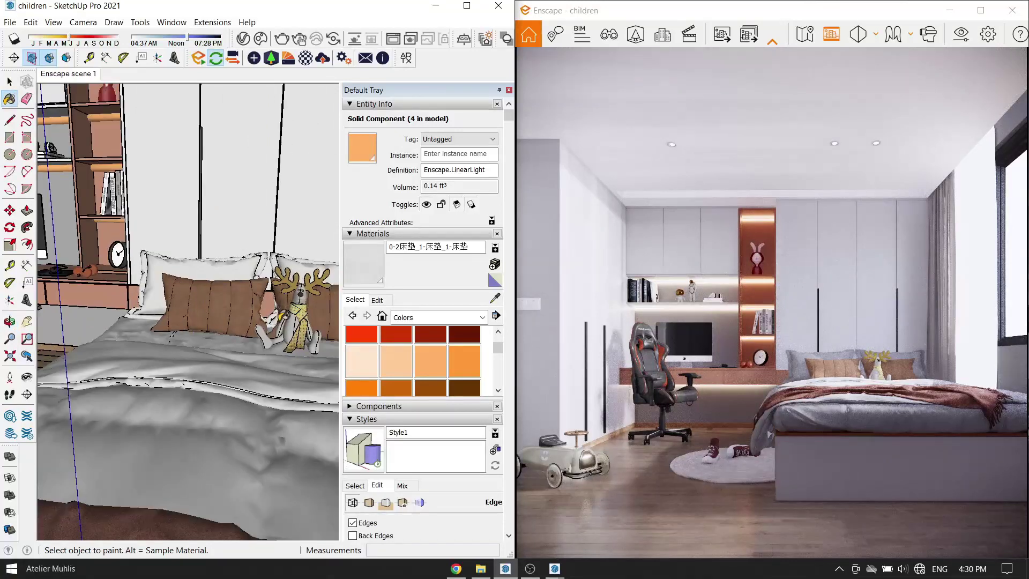
middle_drag(172, 328, 203, 322)
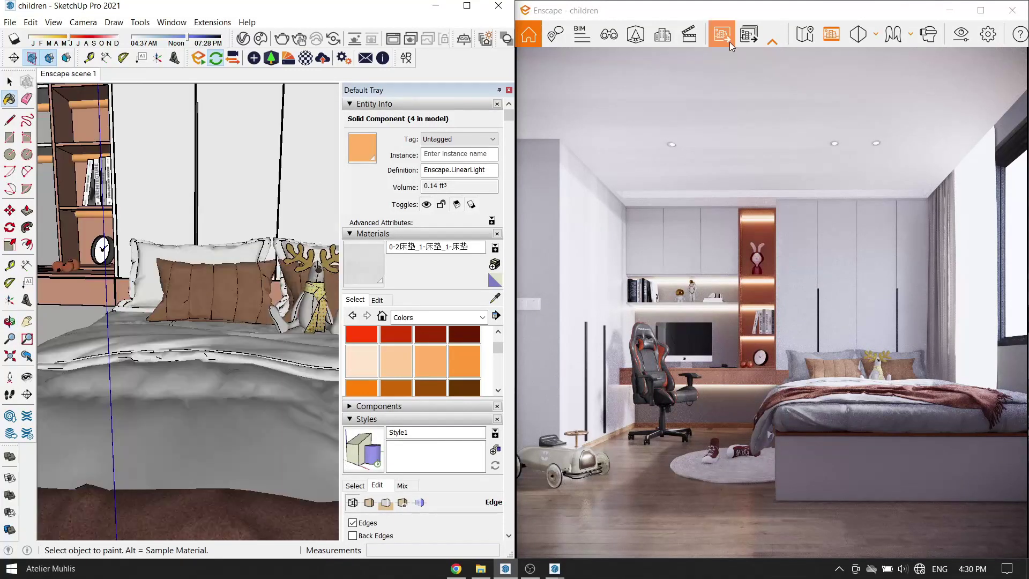
Export the current bedroom view as an Enscape screenshot image.
click(729, 42)
click(916, 412)
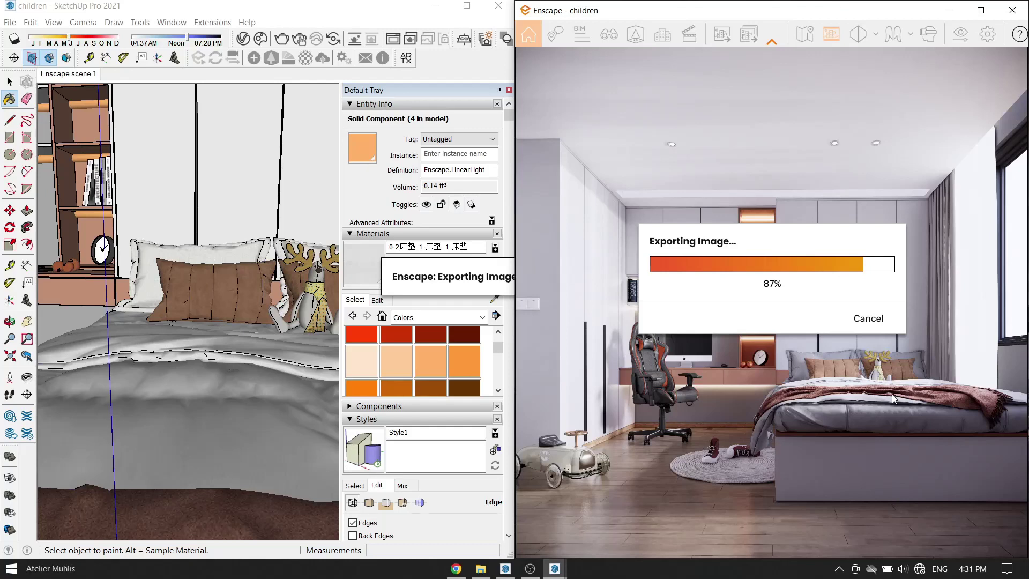
click(481, 570)
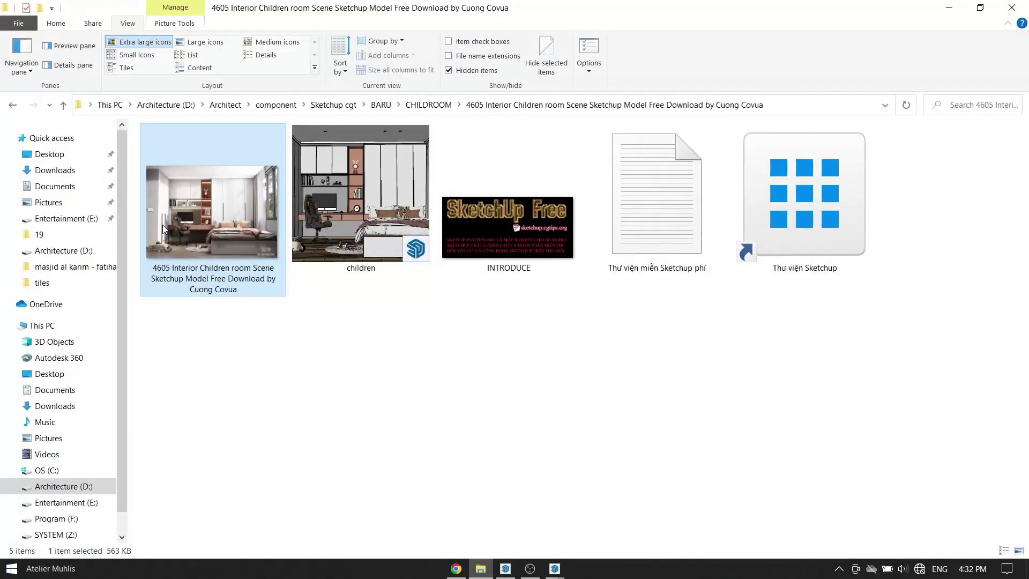
click(50, 202)
scroll(683, 436, down, 10)
double_click(593, 400)
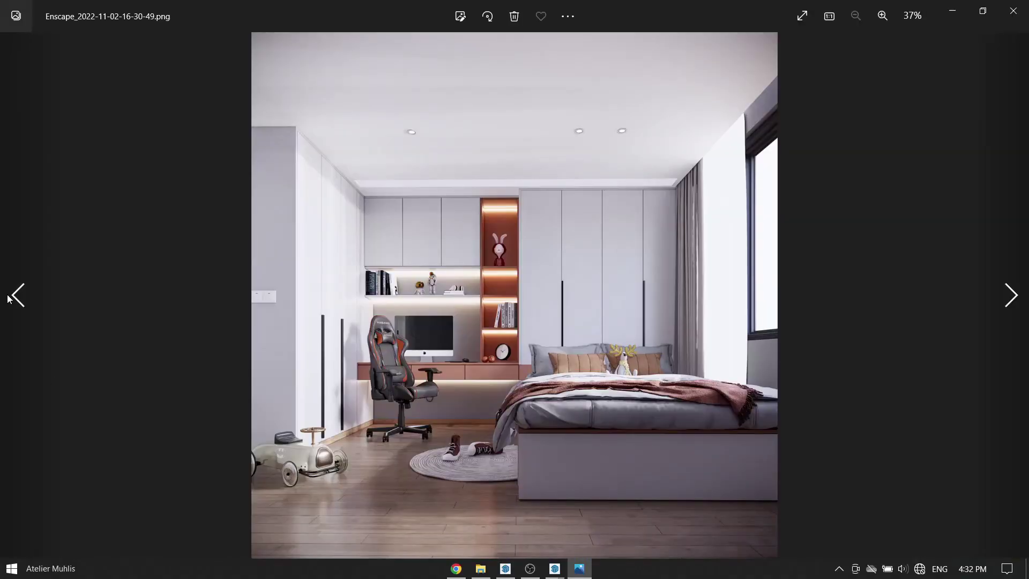
click(15, 304)
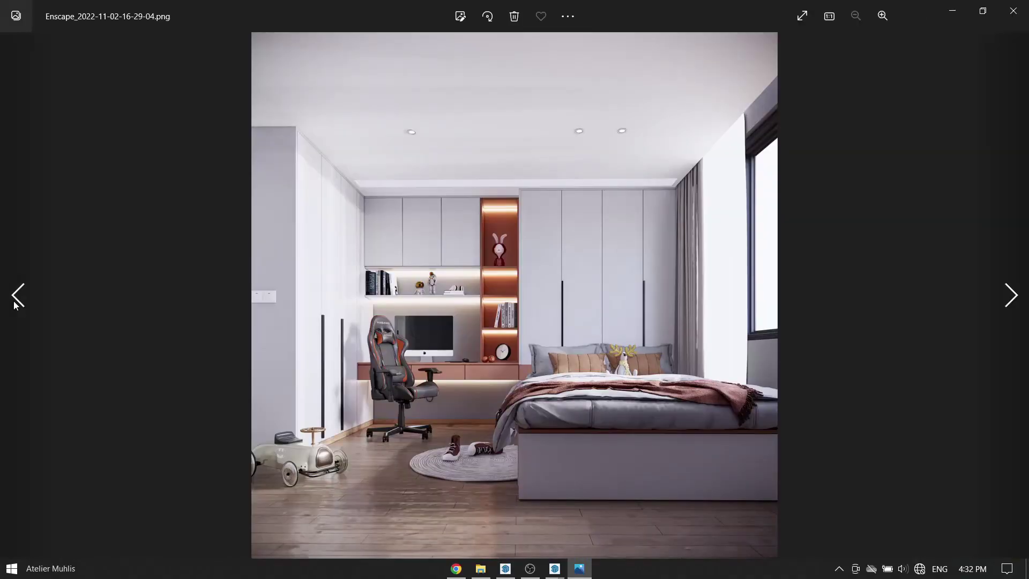
click(999, 299)
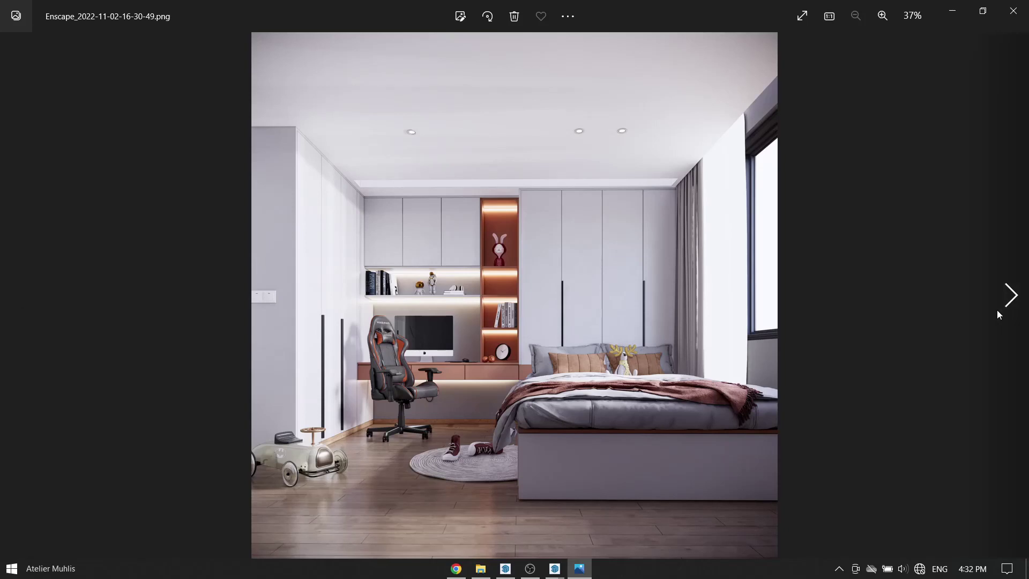
click(963, 13)
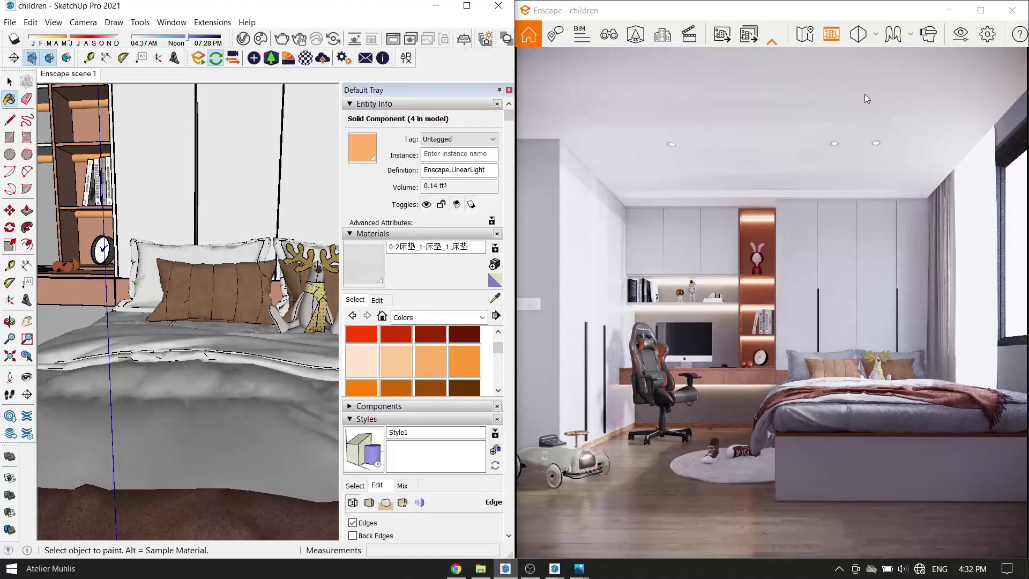
In Enscape's Visual Settings, narrow the camera's field of view.
click(960, 34)
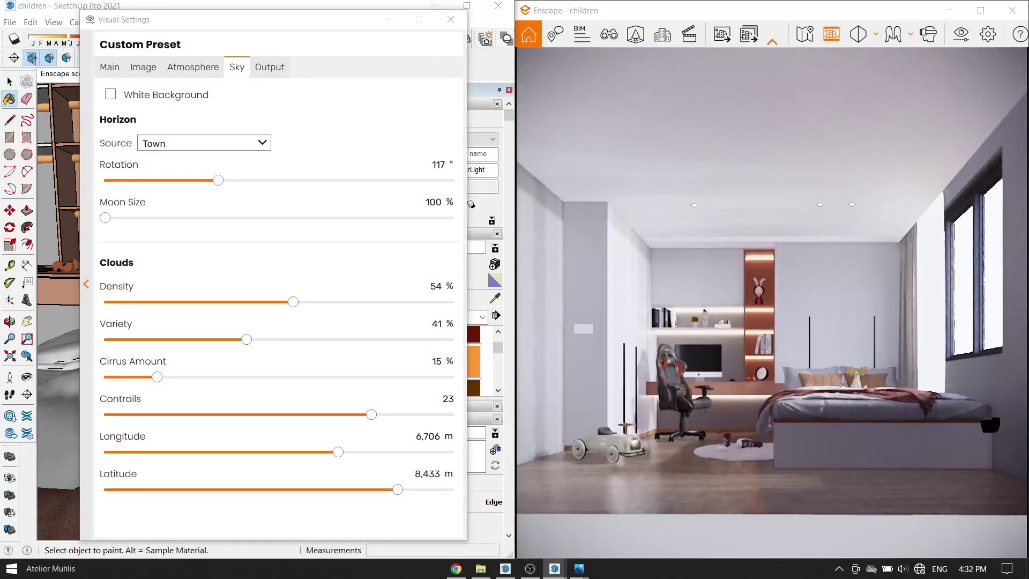
click(110, 66)
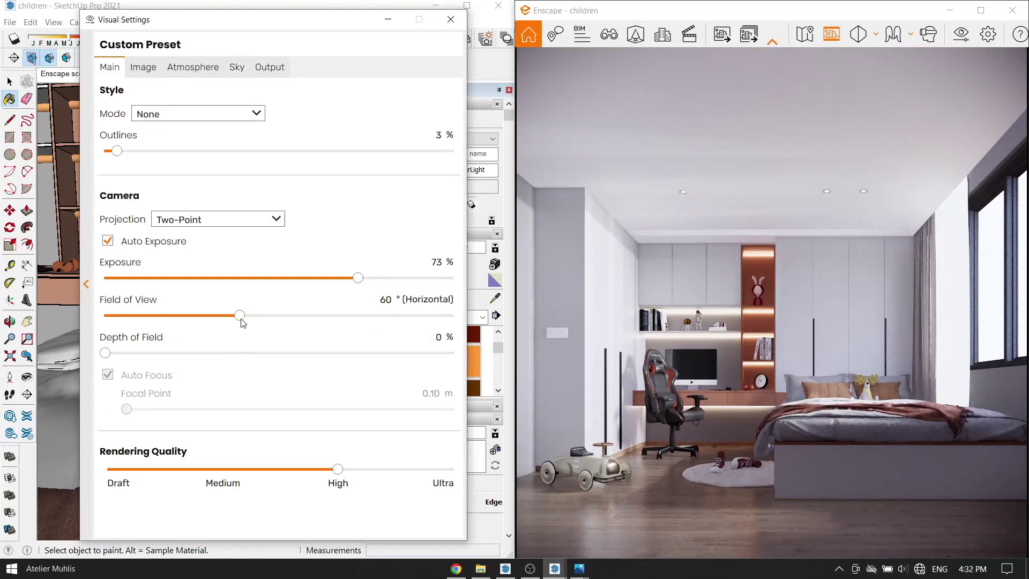
drag(240, 316, 202, 315)
Set the custom output resolution to 3216 × 2610 and settle the field of view at 45°.
click(270, 67)
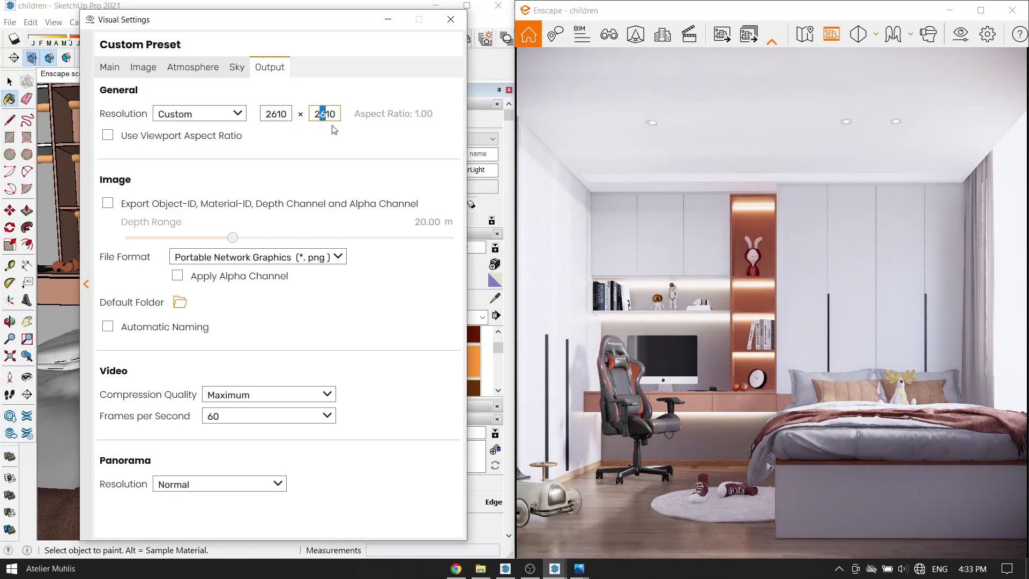
text(8)
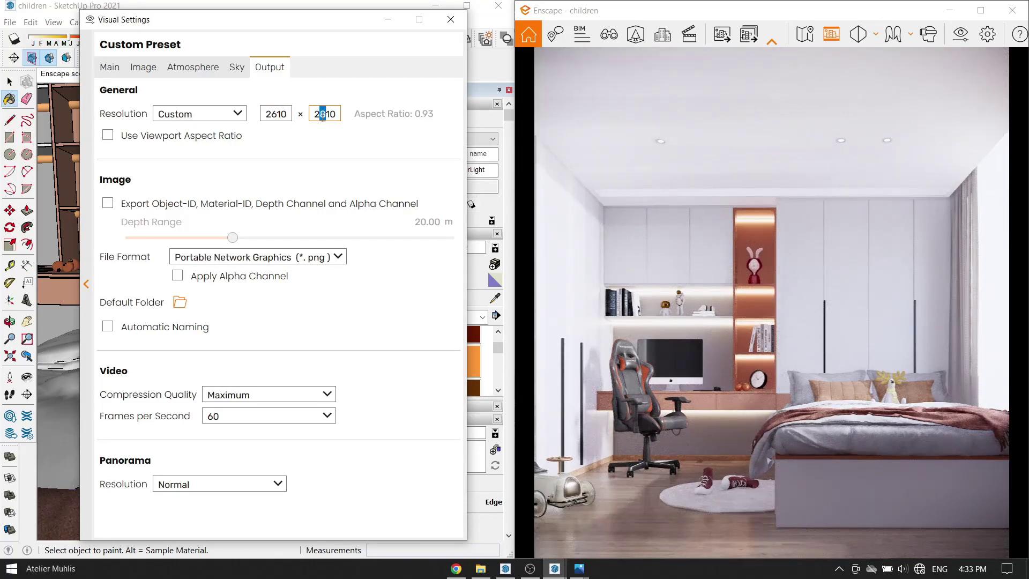
text(6)
drag(270, 113, 275, 113)
text(8)
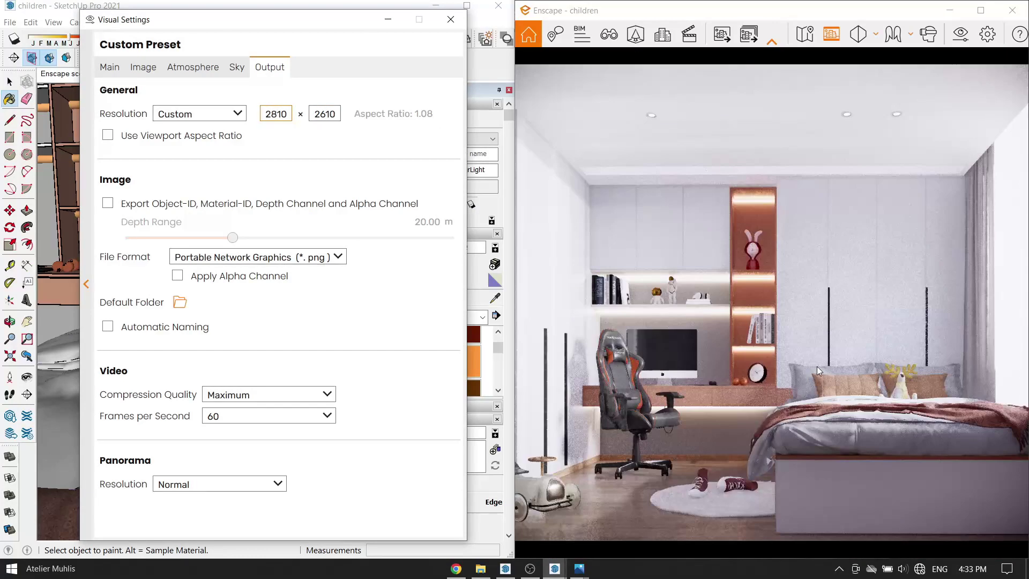
text(S)
drag(818, 370, 772, 470)
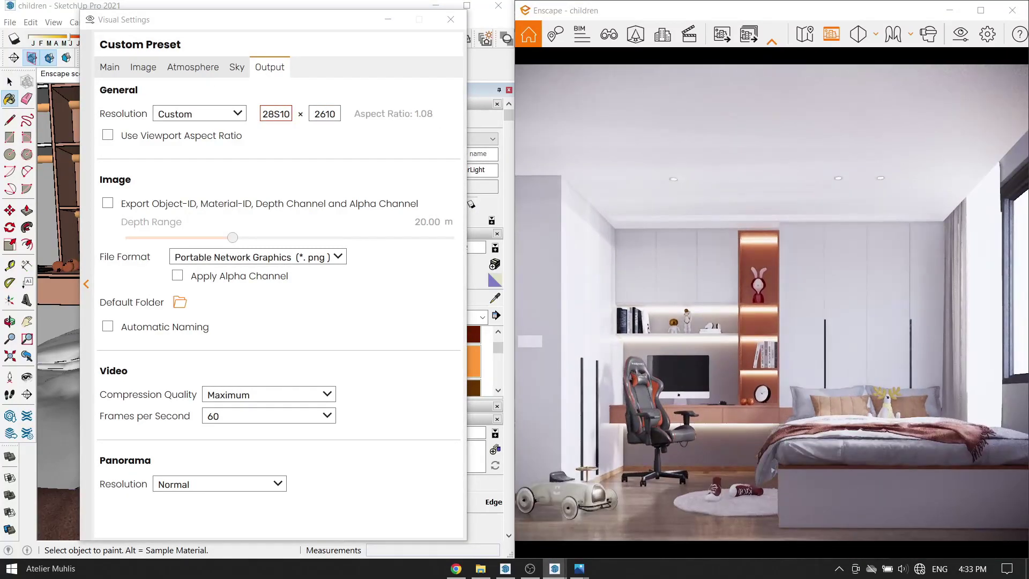
click(278, 114)
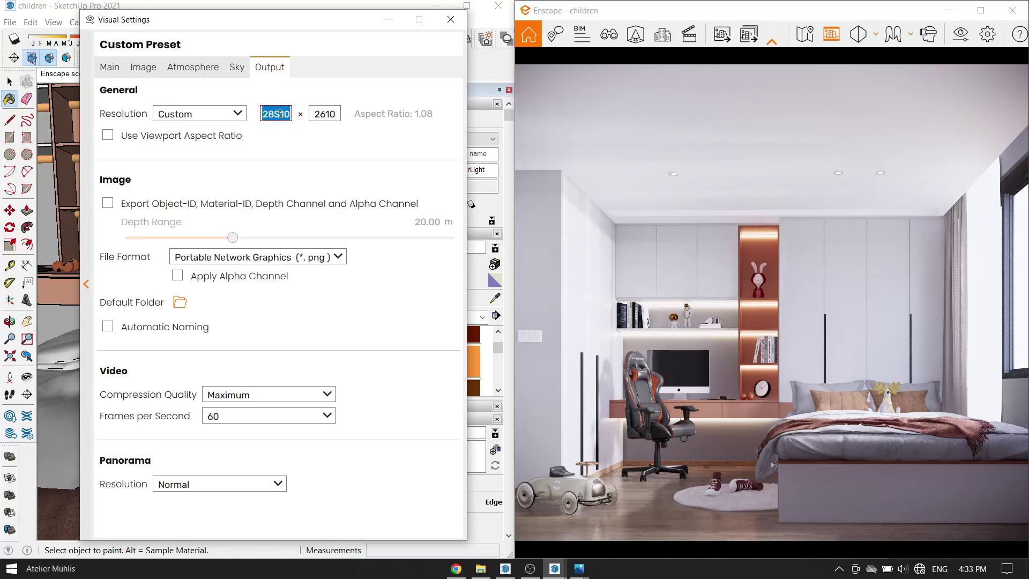
text(3016)
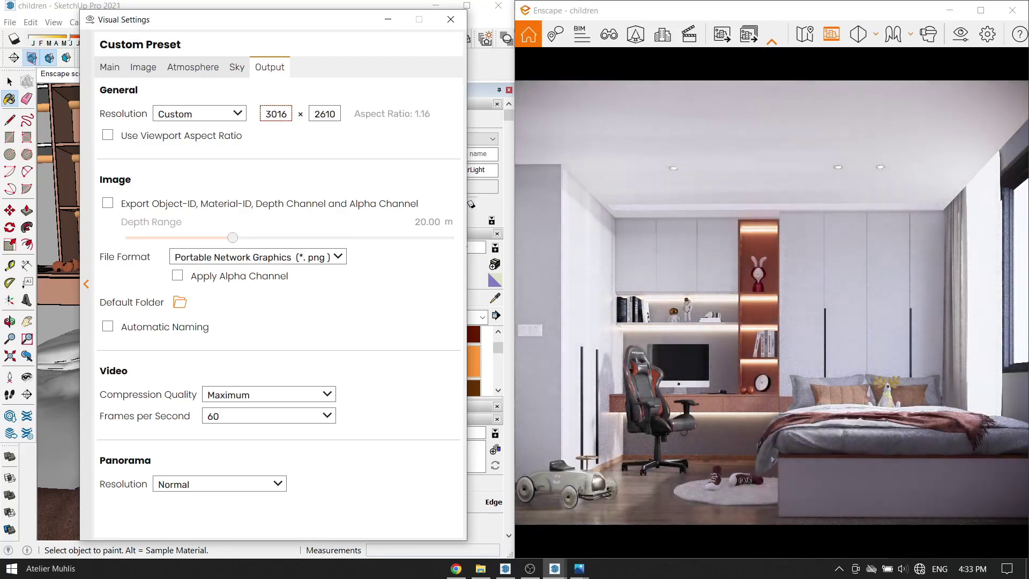
text(2)
click(706, 410)
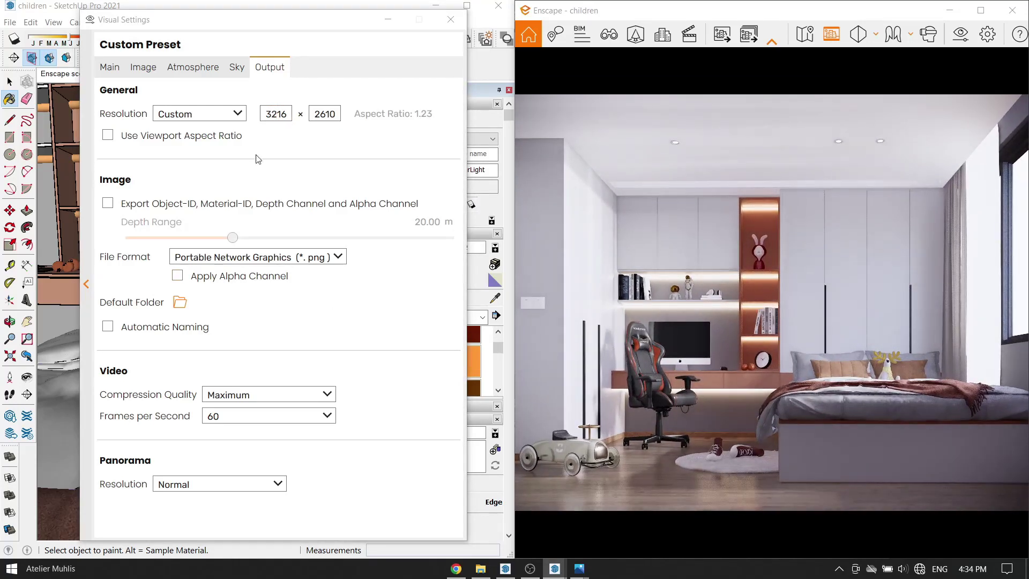
click(110, 67)
drag(206, 317, 203, 320)
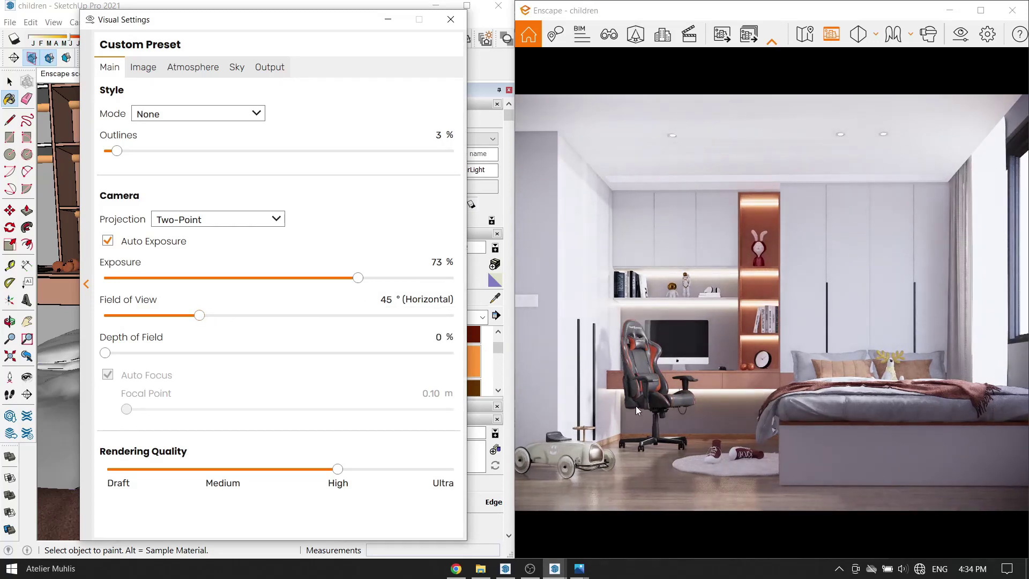
Move the four spotlights outside the bedroom window and return to the Enscape scene 1 view.
click(388, 19)
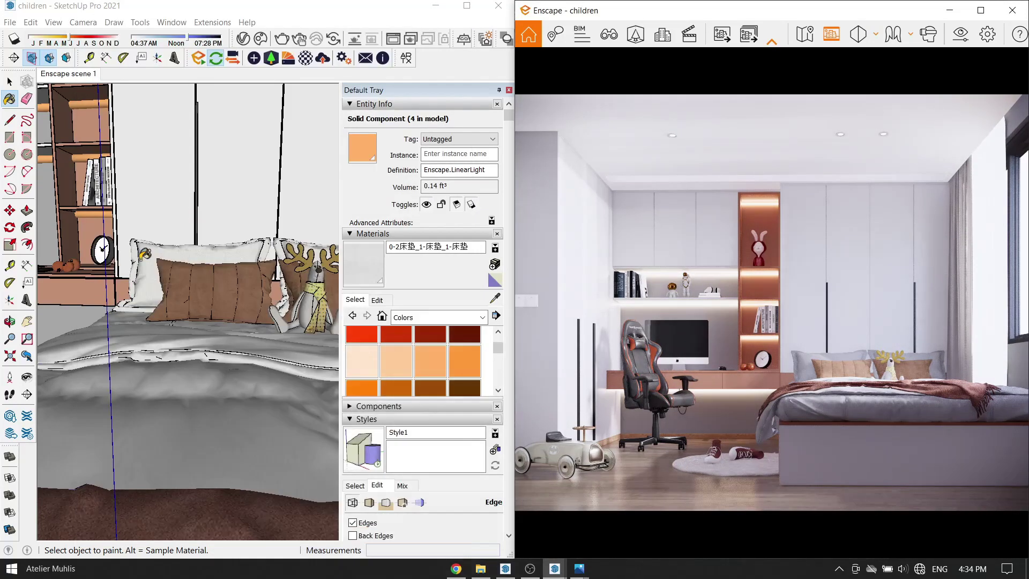
key(space)
scroll(256, 278, down, 3)
scroll(256, 277, down, 4)
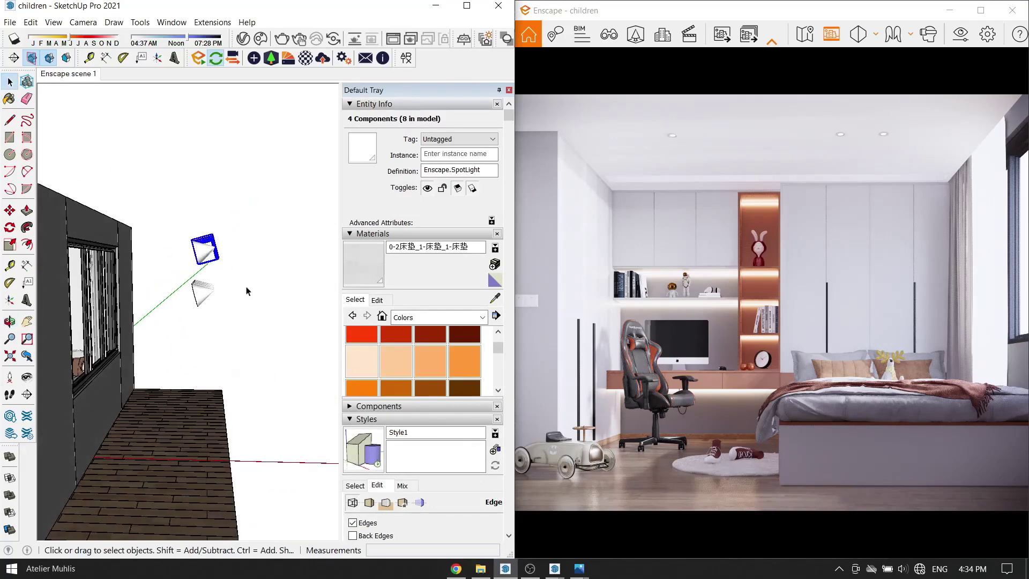
key(m)
click(262, 298)
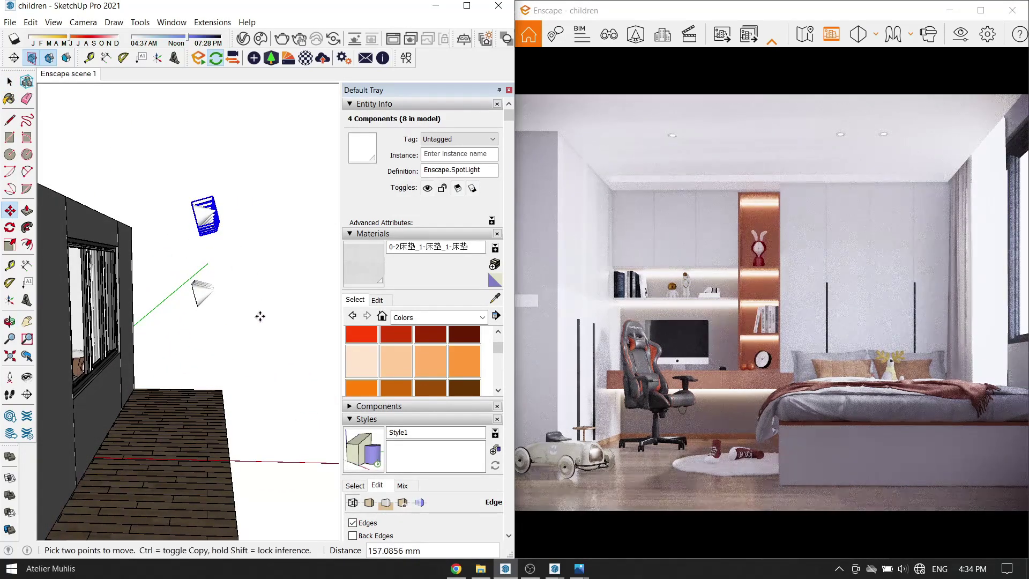
mouse_move(208, 406)
middle_down()
mouse_move(236, 374)
mouse_move(176, 343)
middle_up()
key(space)
key(Page_Down)
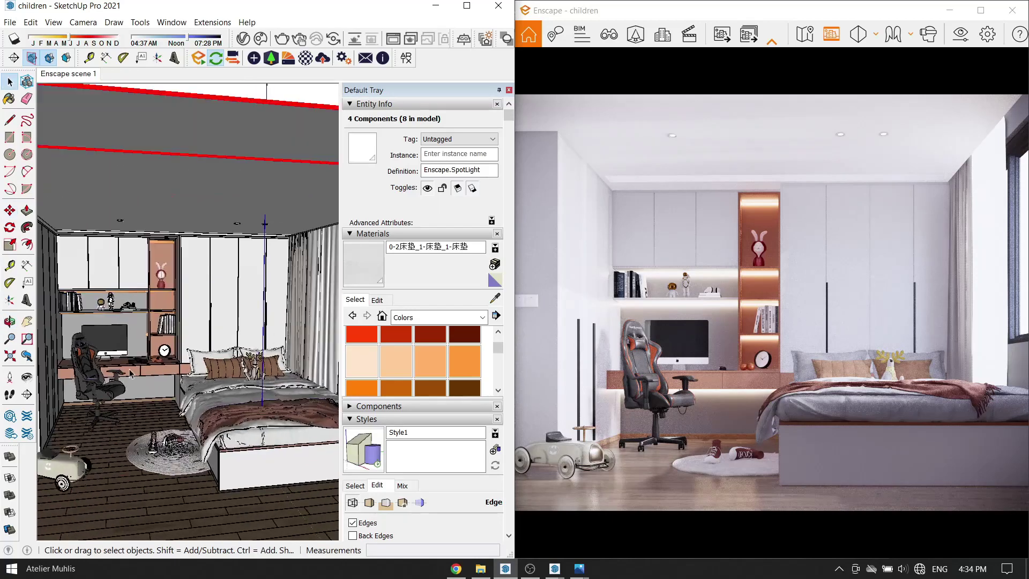
Save a new Enscape render and find it in the Pictures folder.
click(731, 36)
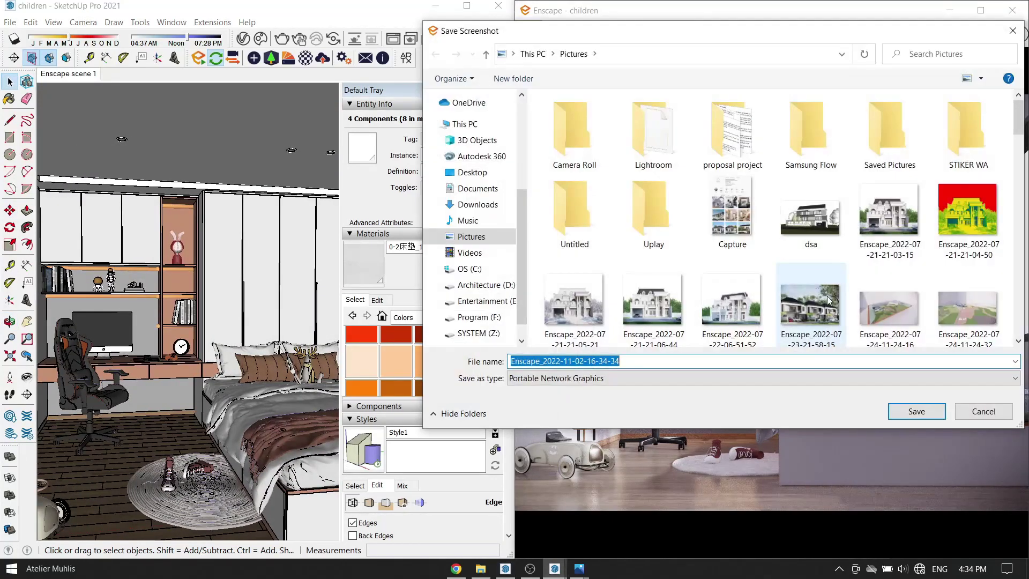
click(893, 409)
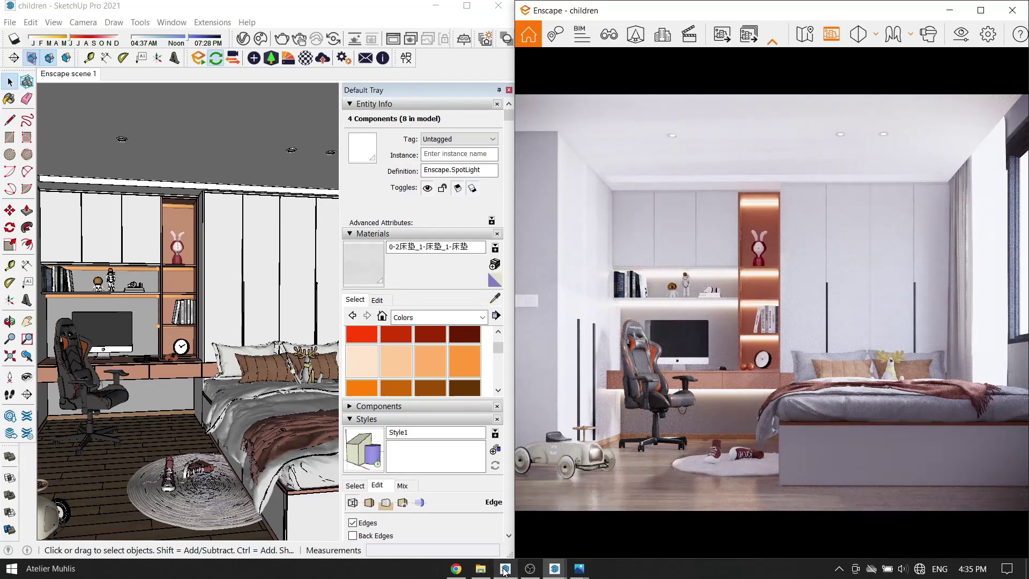
click(480, 569)
click(55, 170)
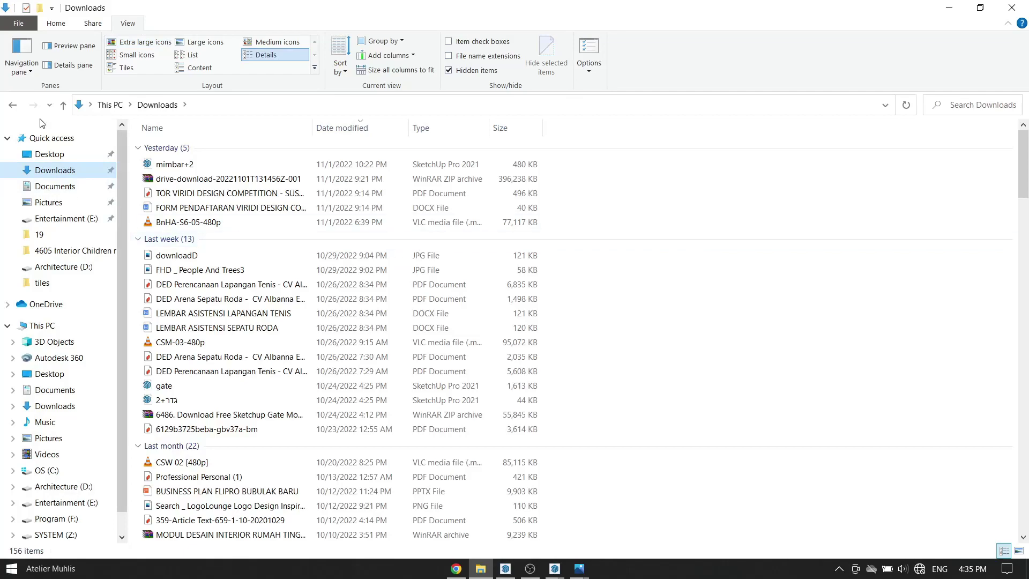
click(13, 104)
click(48, 202)
scroll(548, 406, down, 10)
double_click(674, 403)
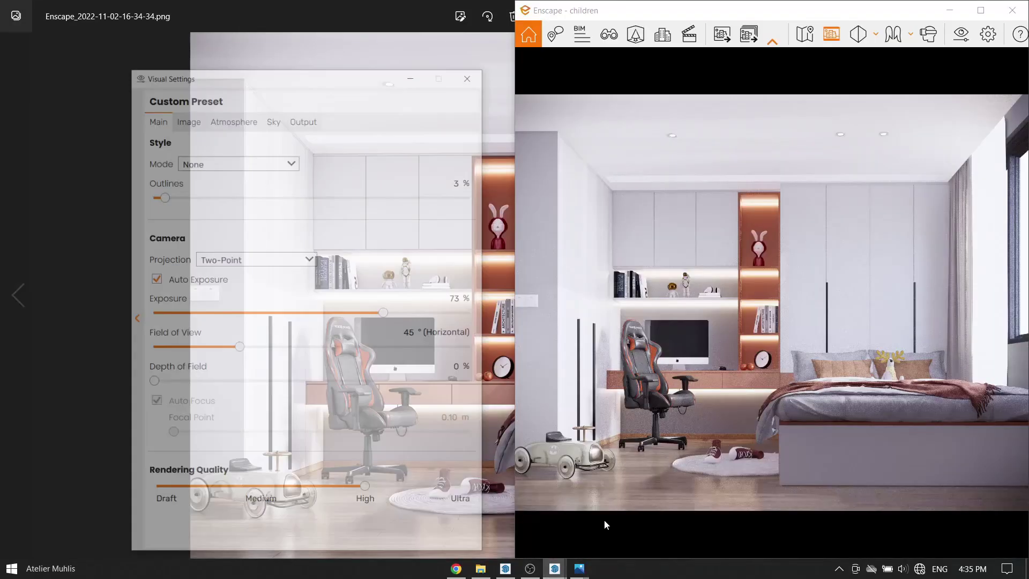
click(603, 519)
click(505, 568)
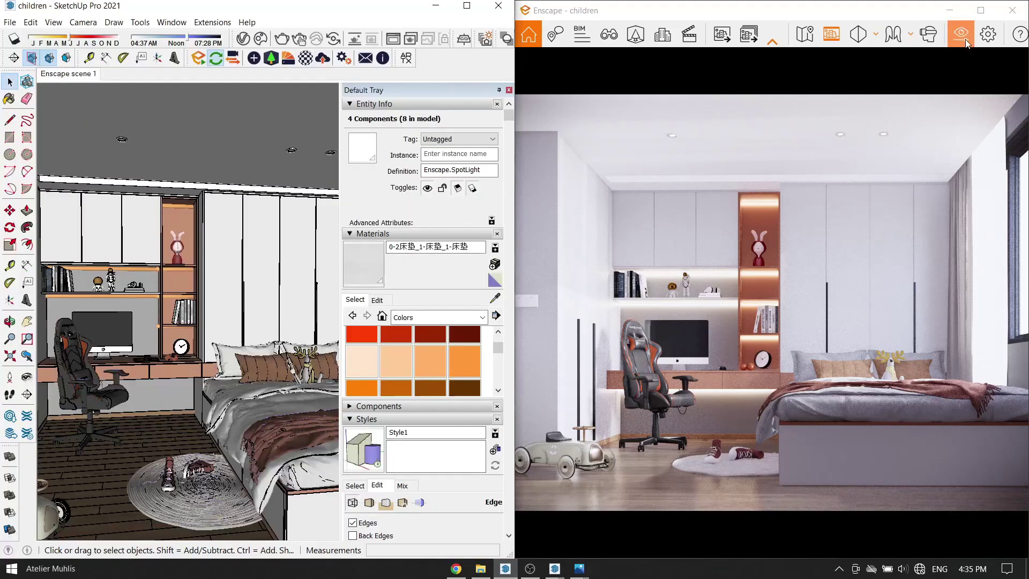
click(961, 34)
Warm the image by lowering the colour temperature and raise saturation to 107%.
click(143, 67)
mouse_move(248, 263)
mouse_down()
mouse_move(238, 263)
mouse_move(264, 266)
mouse_move(238, 268)
mouse_up()
drag(287, 226, 295, 227)
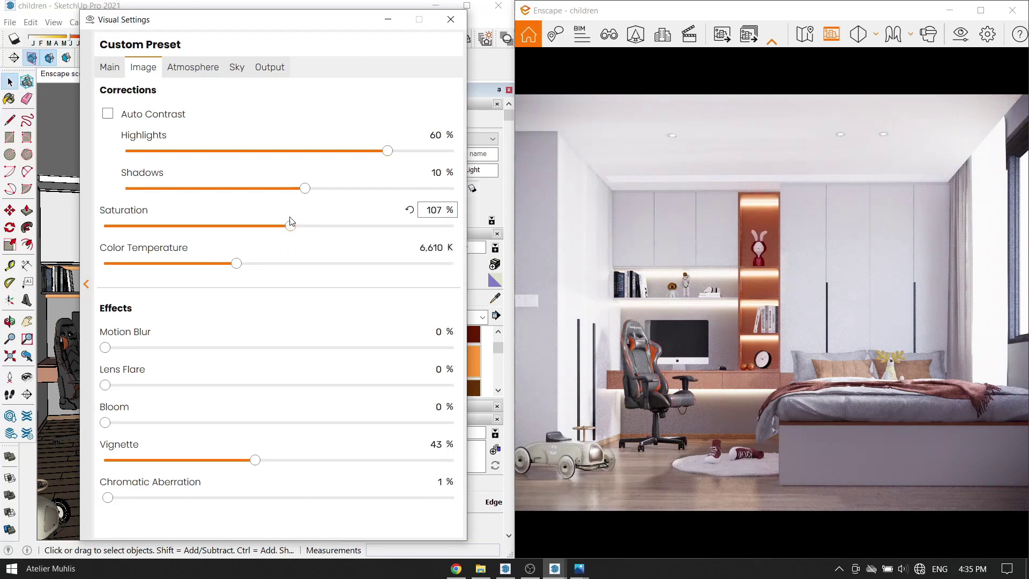
click(450, 20)
Sample the monitor screen material and inspect its Enscape material settings.
scroll(101, 343, up, 5)
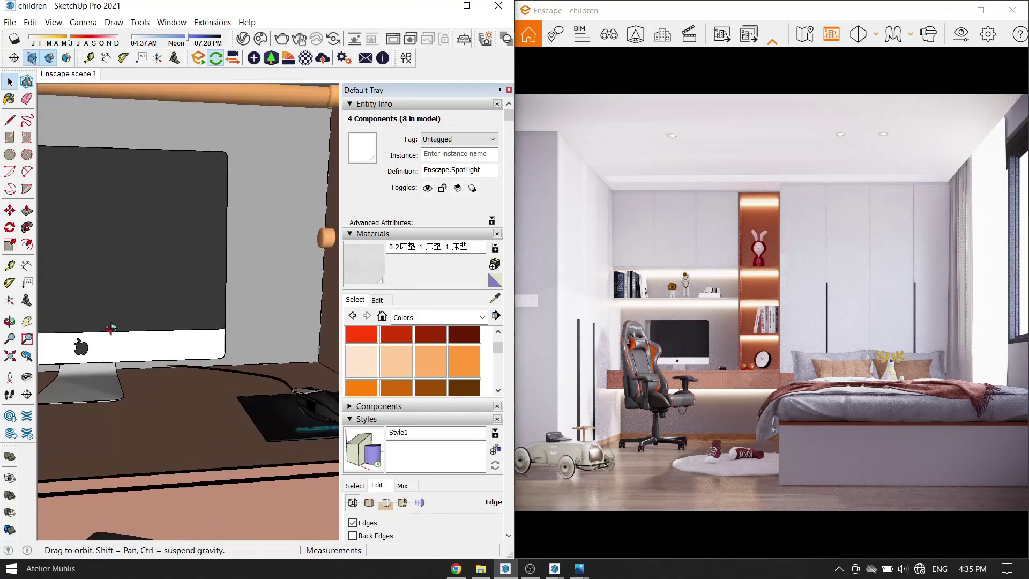
click(494, 302)
click(177, 276)
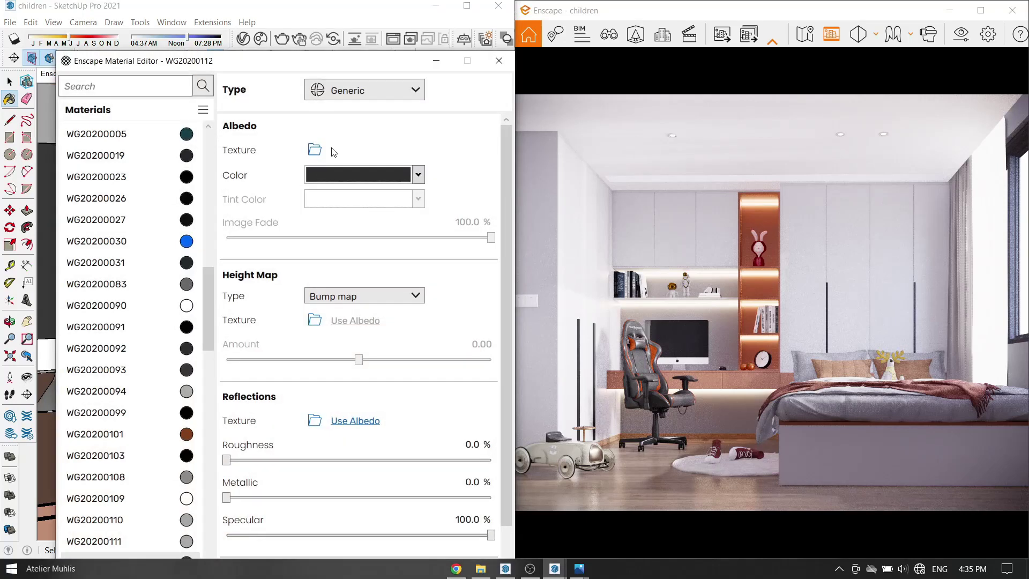
click(437, 61)
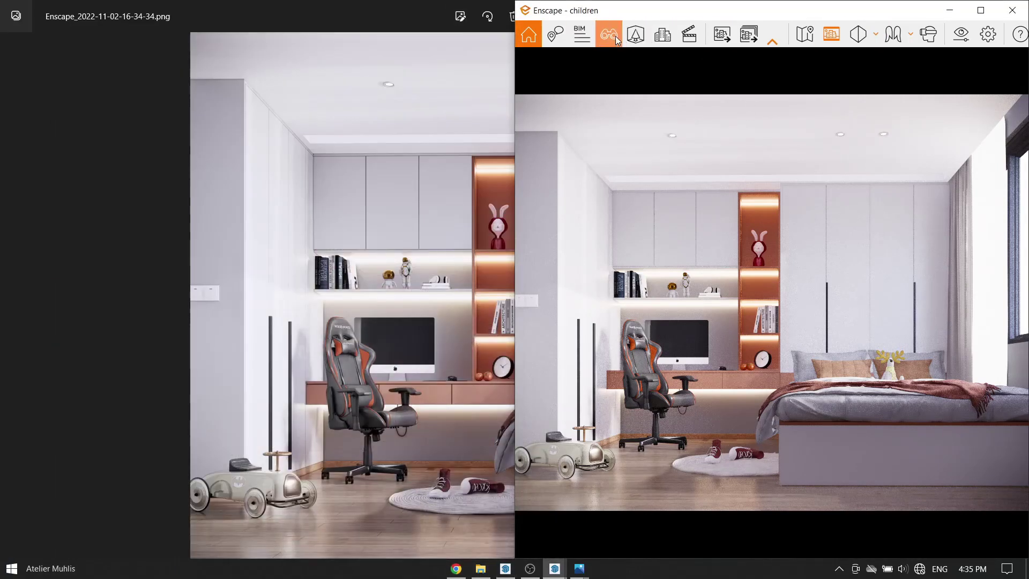
Save a new view 'Enscape scene 2' and export the render as a PNG to Pictures.
click(609, 33)
click(665, 542)
click(634, 543)
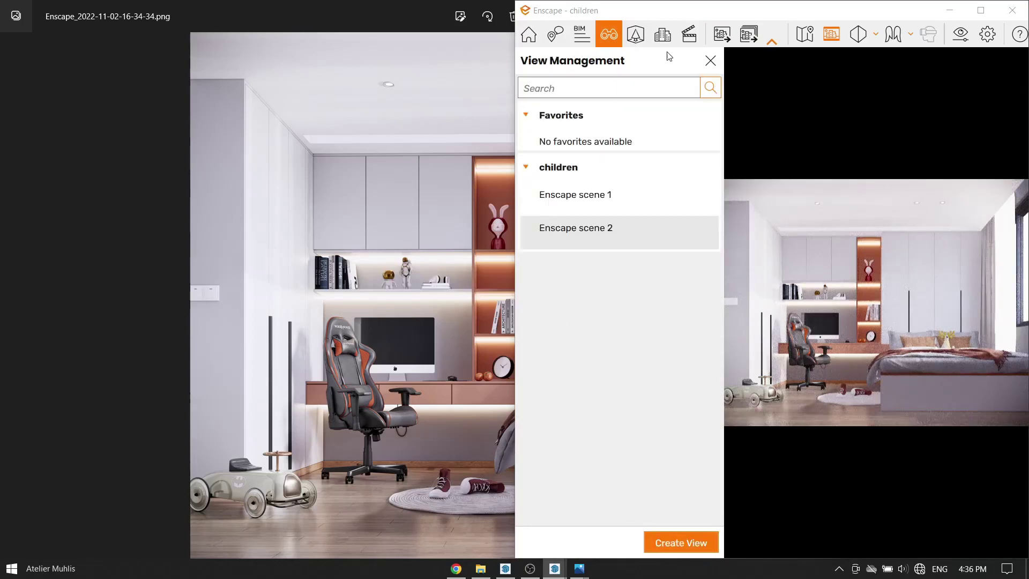
click(710, 61)
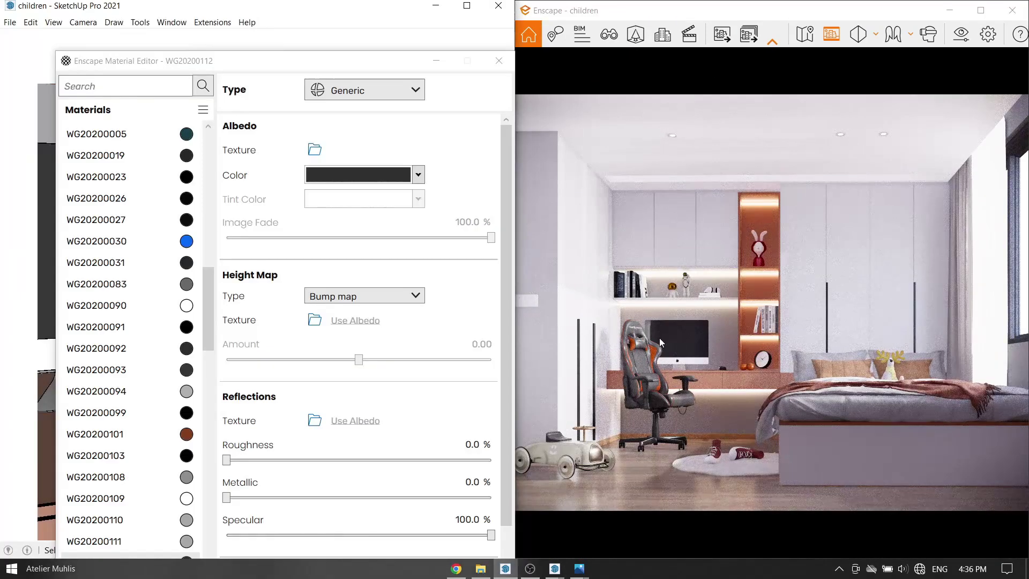
click(460, 56)
click(721, 34)
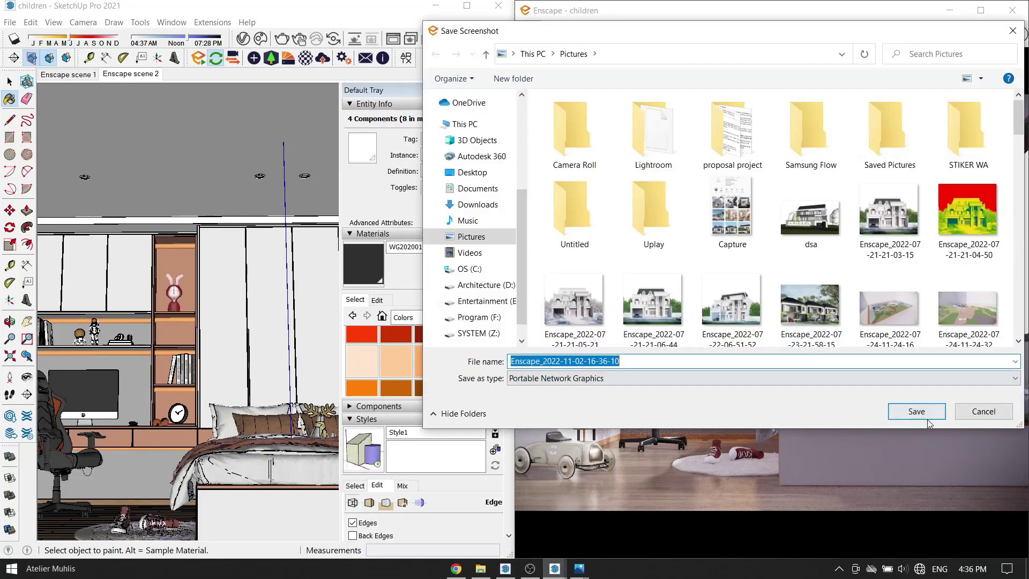
click(928, 419)
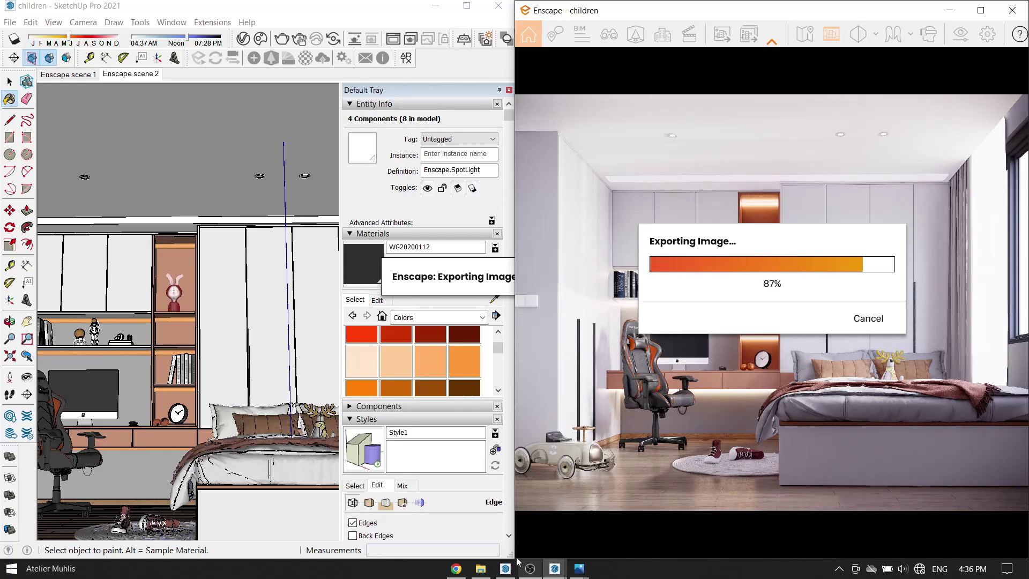
Turn the view toward the window curtains and sample the curtain material.
click(10, 377)
click(214, 273)
middle_drag(203, 274, 218, 275)
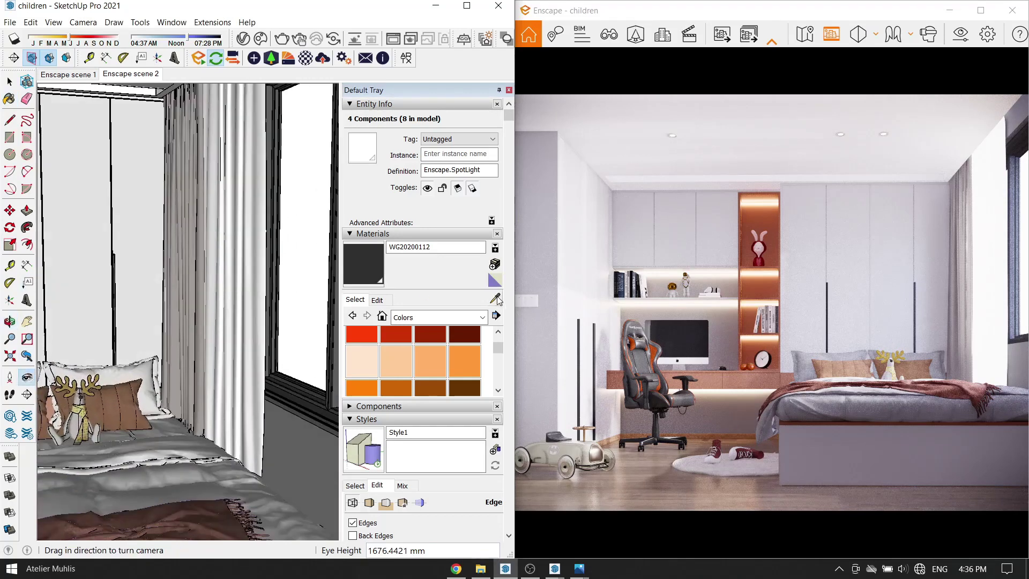
key(b)
alt+click(256, 272)
Make the w2 curtain material Generic with Transmittance transparency.
click(305, 57)
click(394, 91)
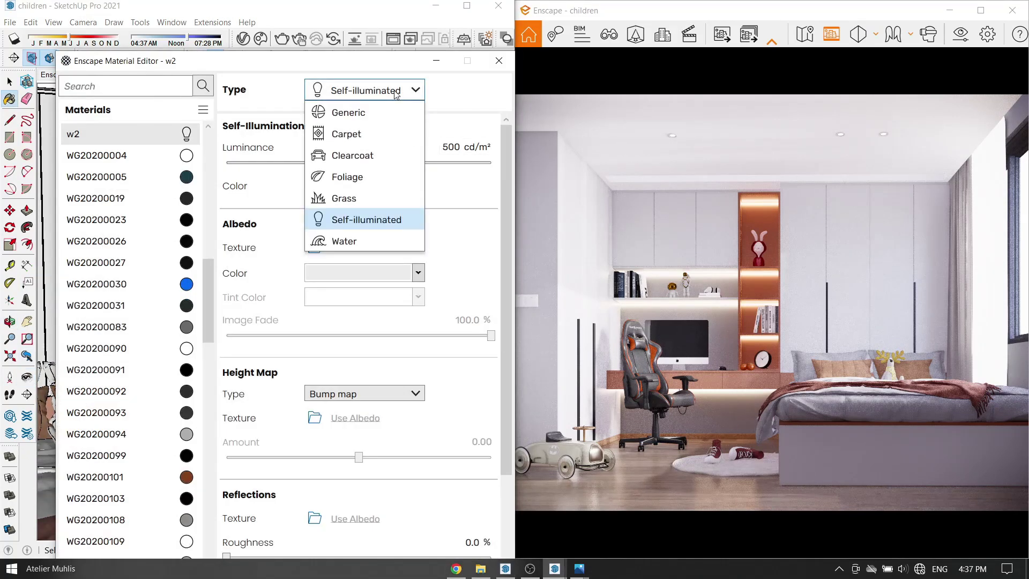
click(385, 108)
scroll(418, 241, down, 2)
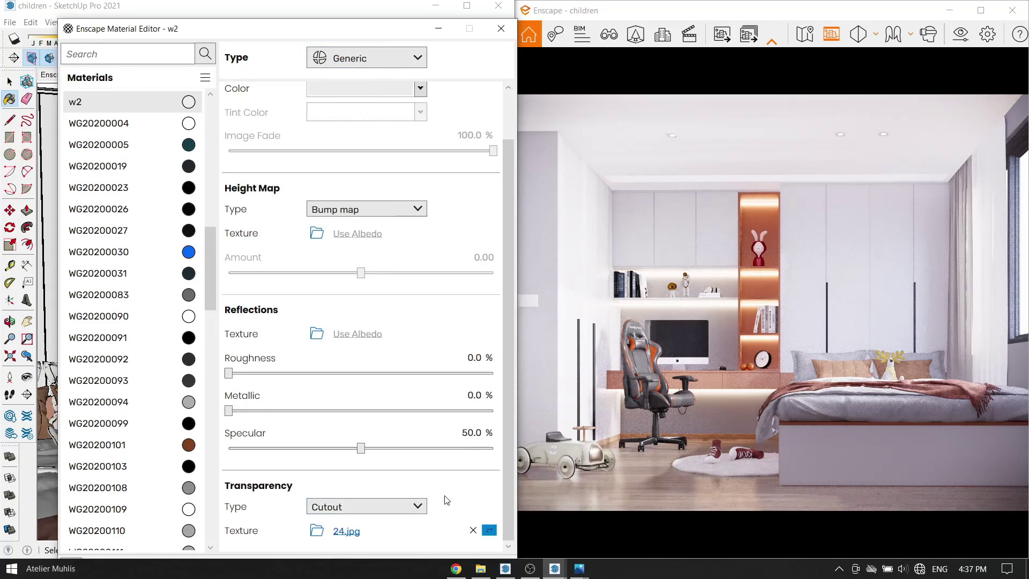
click(418, 506)
click(375, 537)
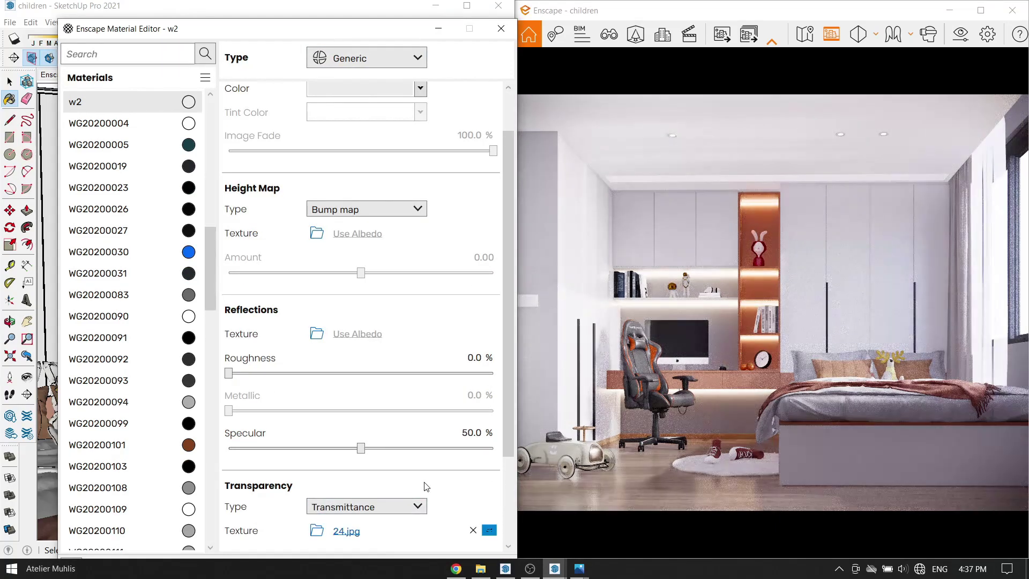
Set w2's refractive index to 1.00, opacity 16.9%, roughness 100% and lower its specular.
scroll(449, 499, down, 2)
drag(317, 508, 209, 511)
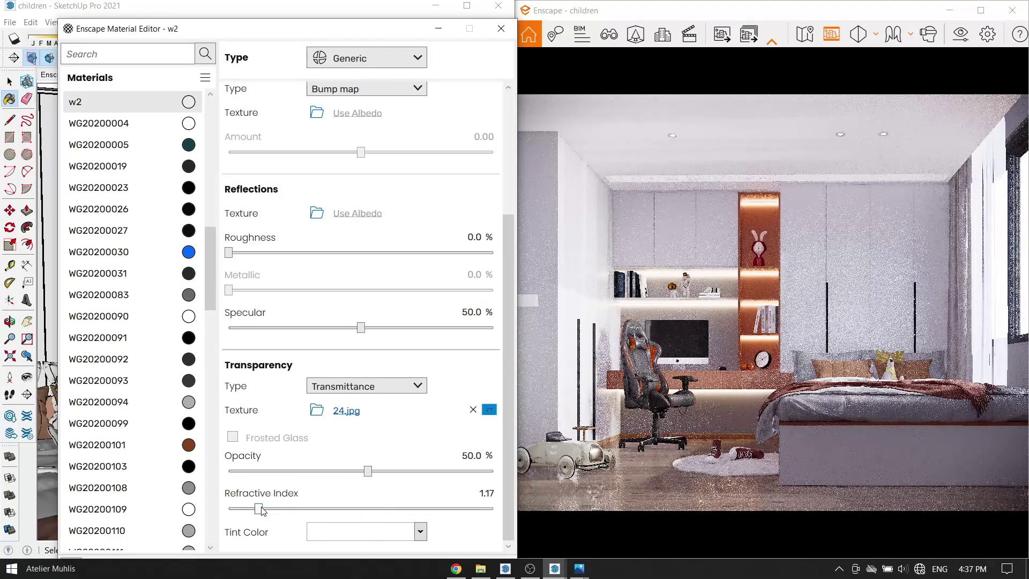
drag(368, 470, 275, 471)
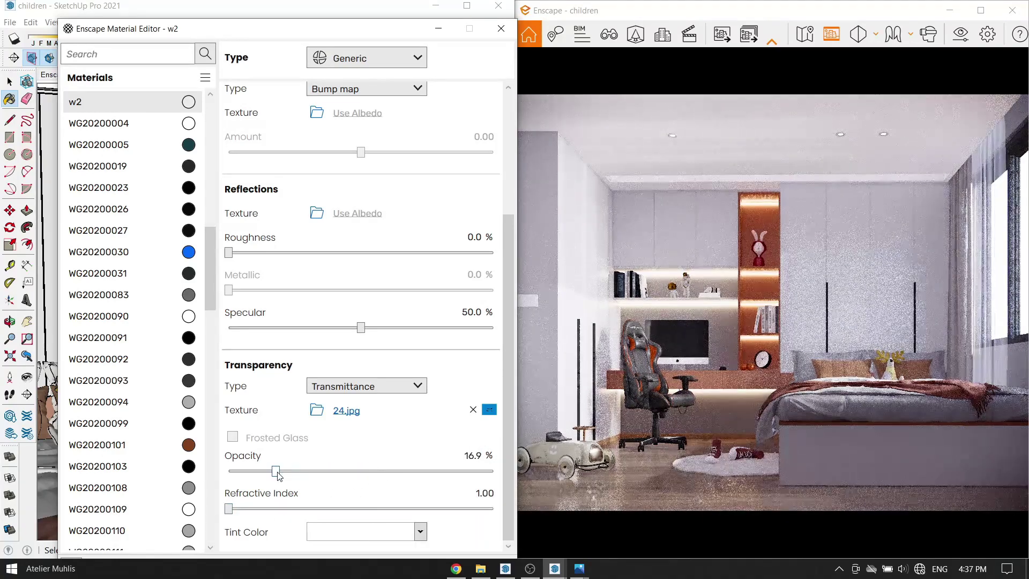
drag(228, 253, 519, 252)
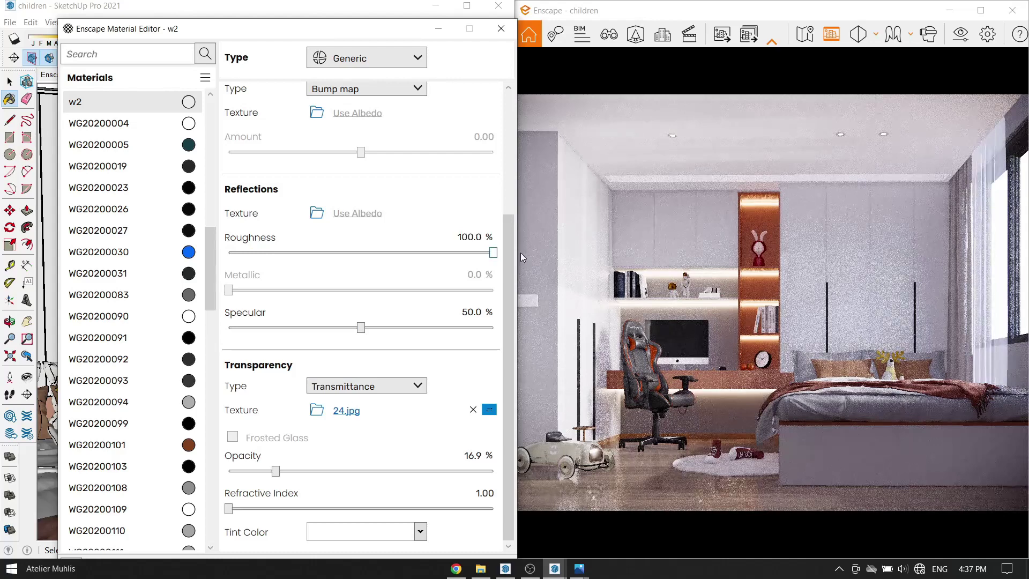
mouse_move(361, 327)
mouse_down()
mouse_move(284, 330)
mouse_move(436, 328)
mouse_move(228, 327)
mouse_up()
click(438, 28)
Export another PNG render of the bedroom.
click(722, 34)
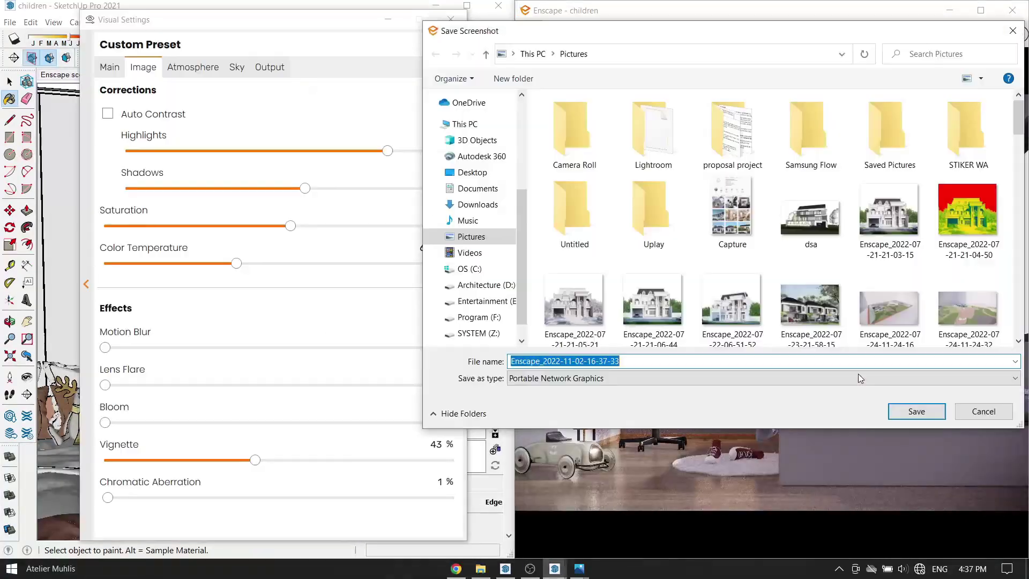
click(915, 410)
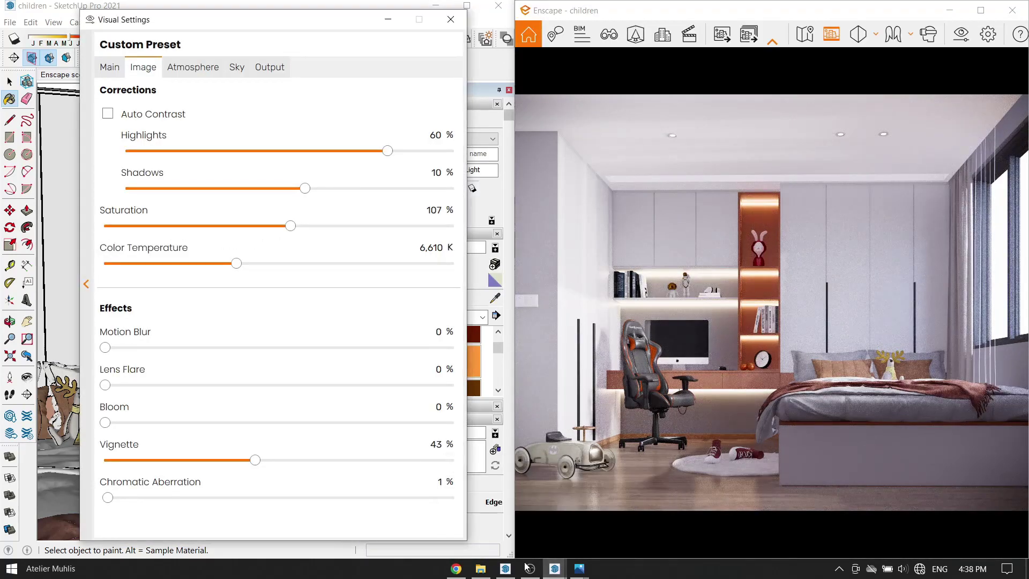
click(530, 568)
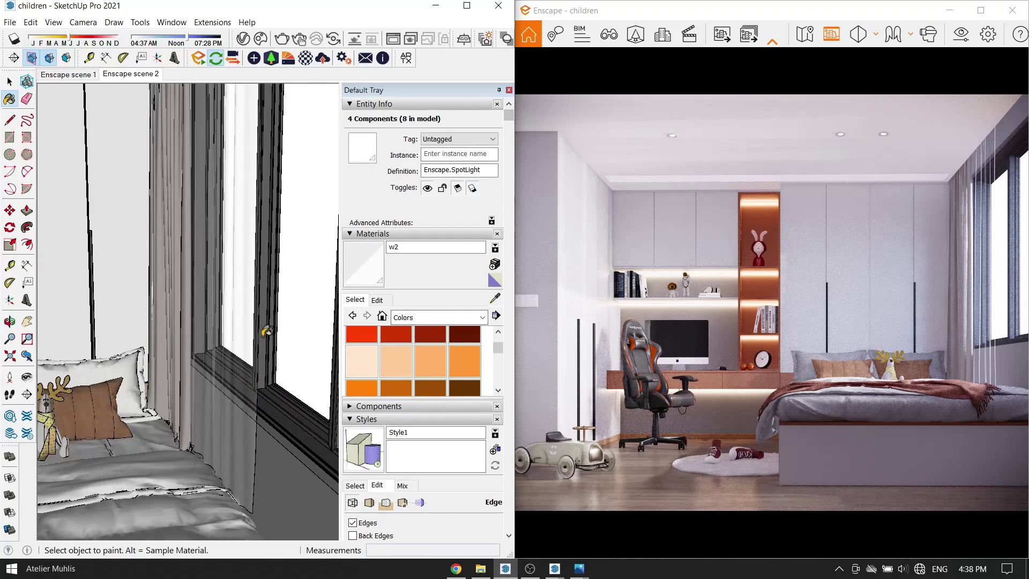
Raise w2's refractive index to 1.95 and specular to 42.3%, keeping Transmittance transparency.
click(554, 568)
drag(229, 508, 395, 508)
mouse_move(229, 327)
mouse_down()
mouse_move(389, 328)
mouse_move(340, 328)
mouse_up()
click(365, 385)
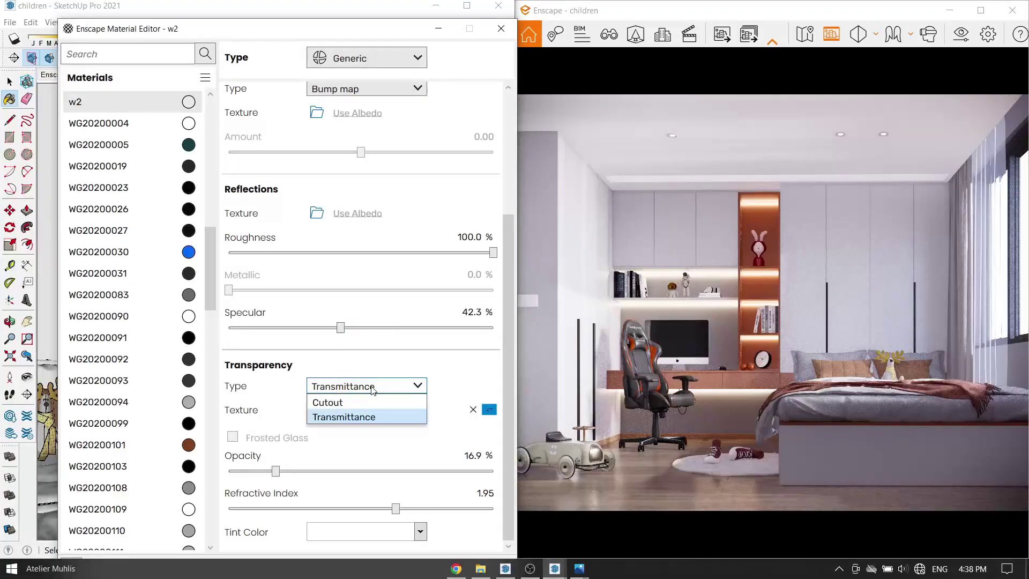
click(354, 416)
Check the curtain's tint colour options, then export a screenshot of the render.
scroll(477, 455, up, 2)
click(421, 531)
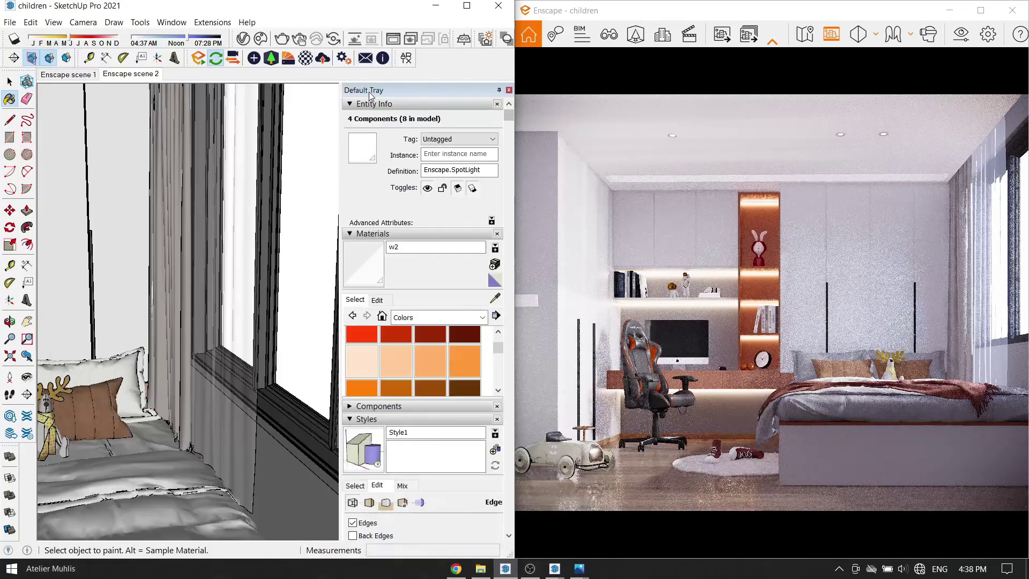
click(439, 28)
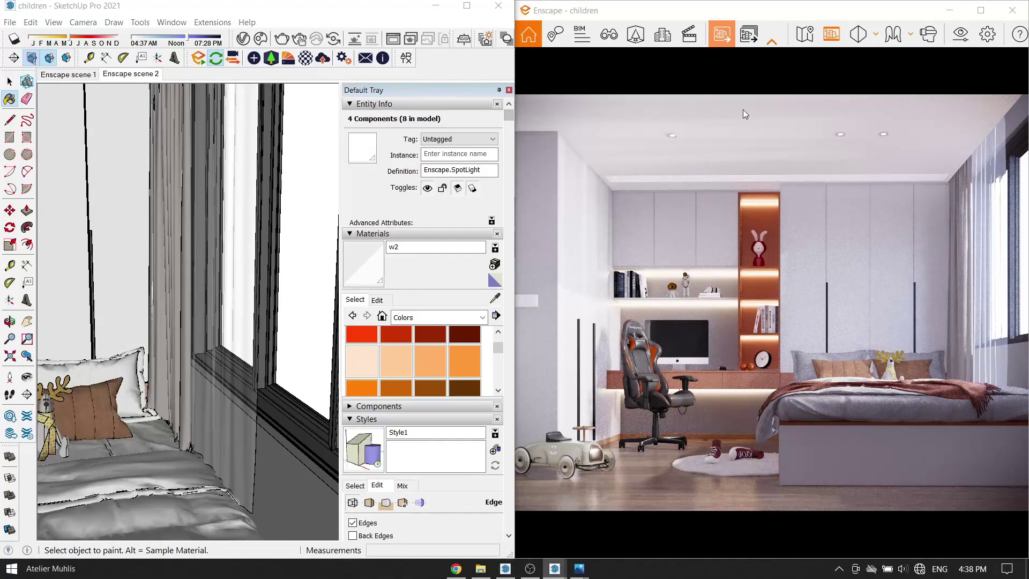
click(915, 414)
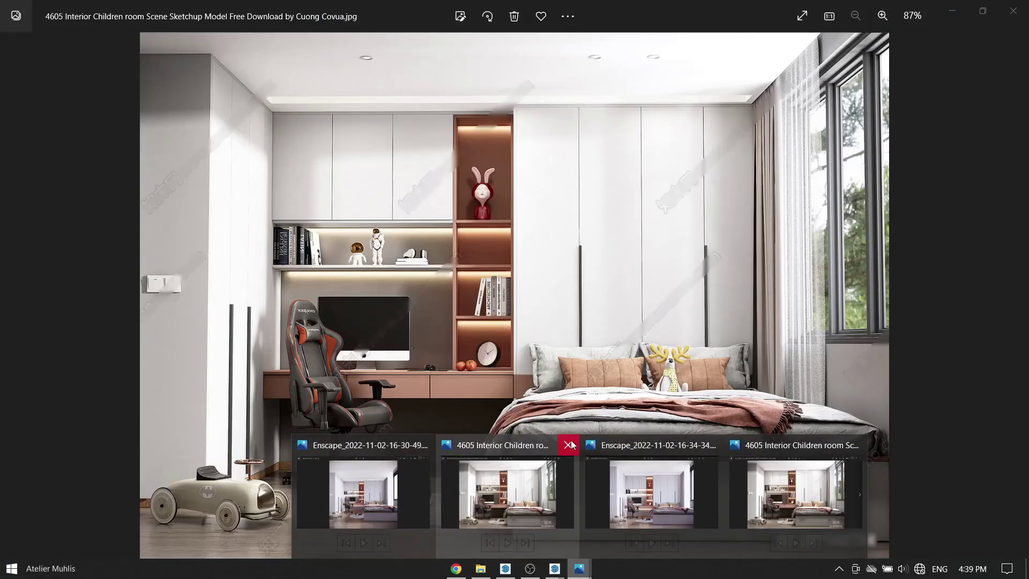
click(567, 445)
click(521, 485)
click(1009, 296)
click(1009, 298)
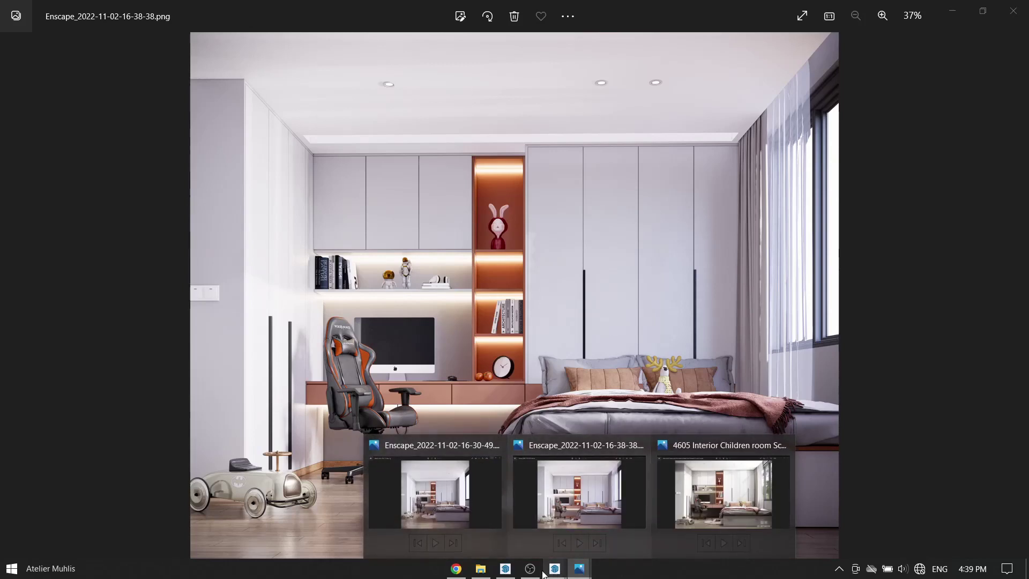
click(500, 529)
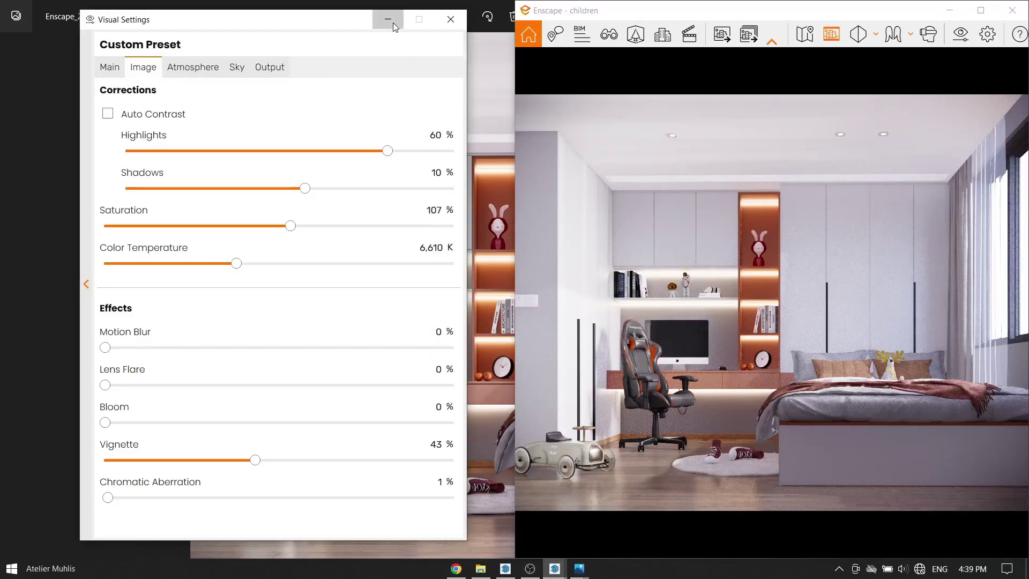
Reopen w2's Enscape material settings, lower its specular reflection and check its opacity.
click(389, 20)
mouse_move(554, 569)
click(579, 569)
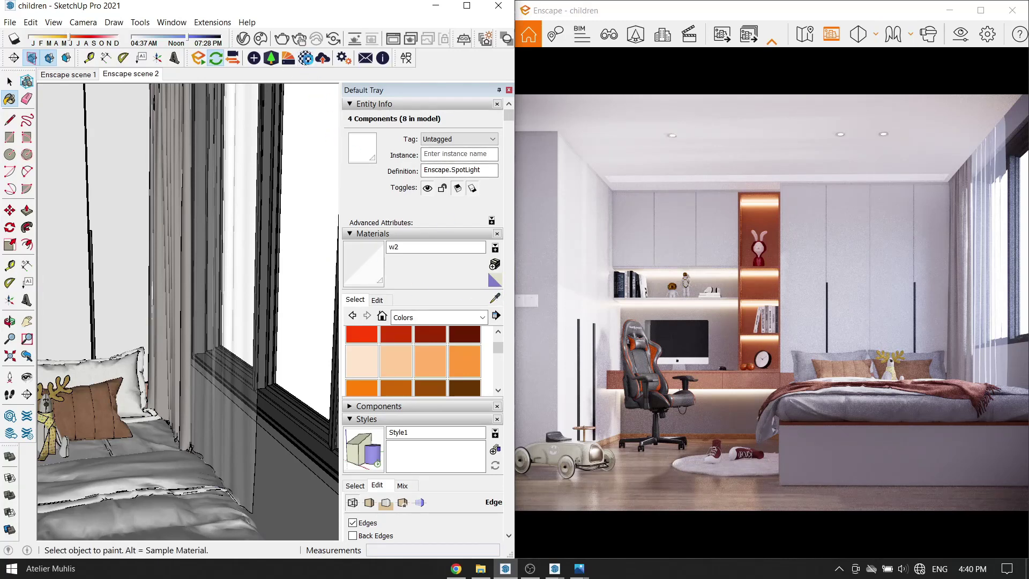
click(306, 58)
click(370, 386)
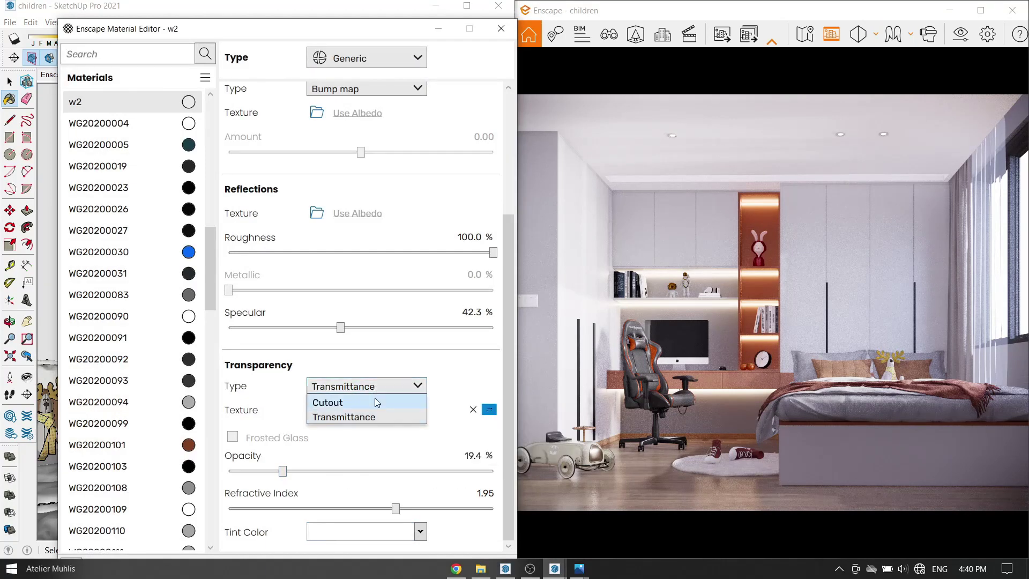
mouse_move(340, 447)
mouse_down()
mouse_move(303, 447)
mouse_move(328, 447)
mouse_up()
scroll(429, 375, up, 1)
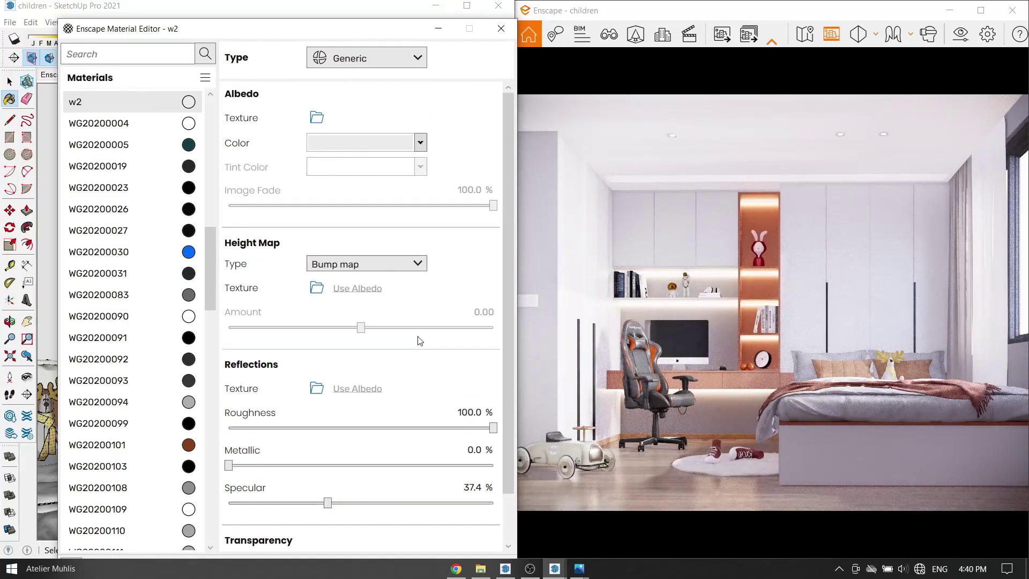
click(438, 29)
click(442, 500)
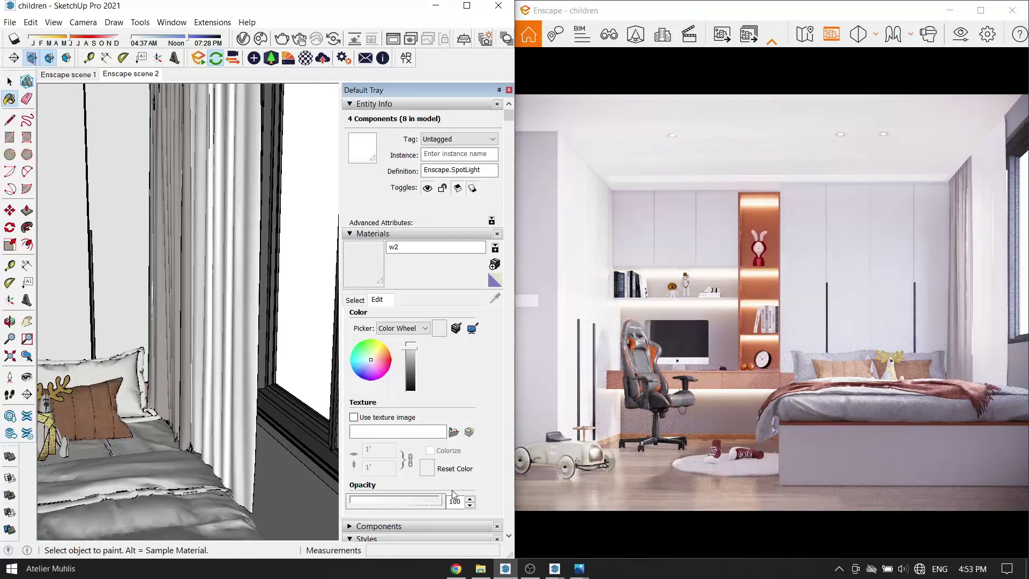
Orbit back to the curtains and pick their material with the paint tool.
mouse_move(184, 323)
middle_down()
mouse_move(185, 354)
mouse_move(506, 311)
mouse_move(215, 322)
middle_up()
click(354, 300)
key(b)
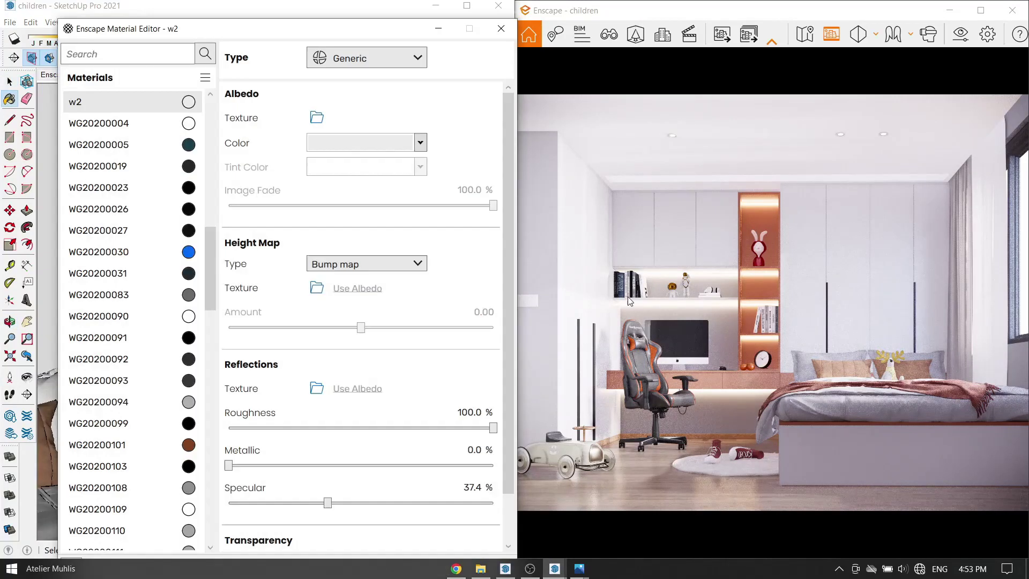
scroll(375, 482, down, 2)
Keep Transmittance transparency and remove the 24.jpg transparency texture.
click(367, 506)
click(375, 538)
scroll(423, 482, down, 2)
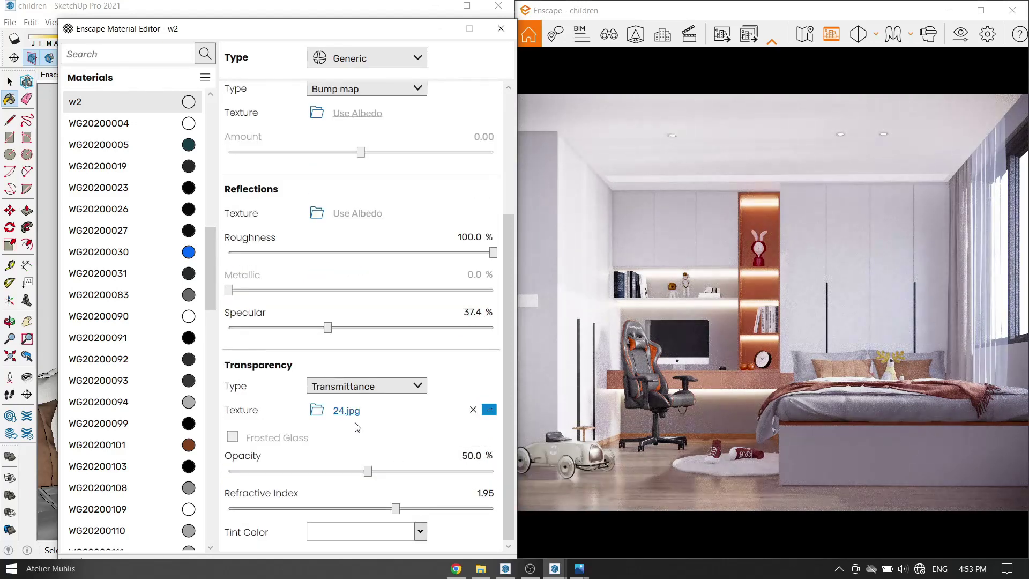
click(472, 409)
click(232, 437)
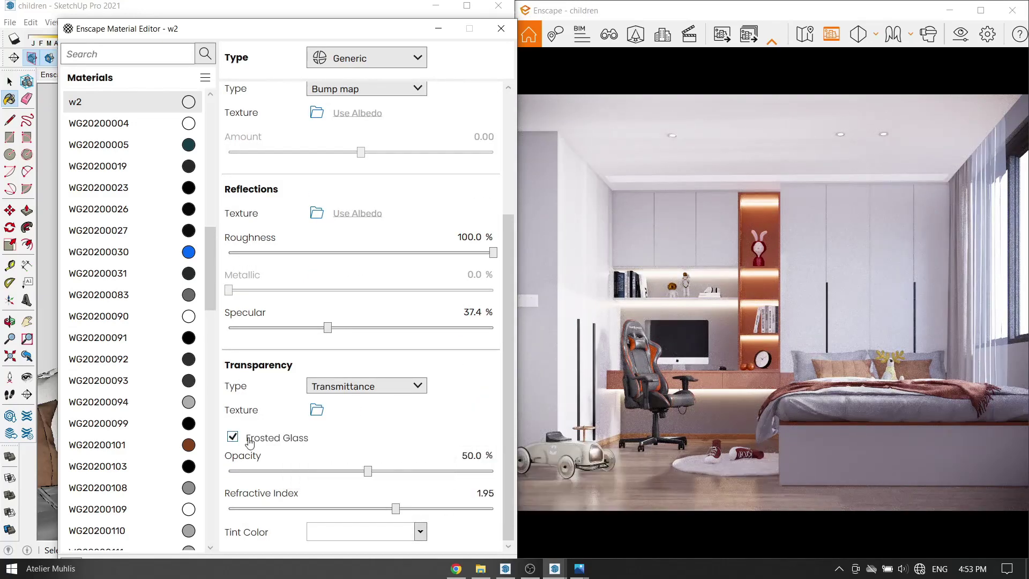
Set curtain opacity 82.5%, refractive index 1.00 and a dark grey tint, then capture a screenshot.
drag(368, 471, 458, 471)
mouse_move(395, 508)
mouse_down()
mouse_move(196, 498)
mouse_move(535, 518)
mouse_move(225, 509)
mouse_up()
click(421, 531)
click(347, 205)
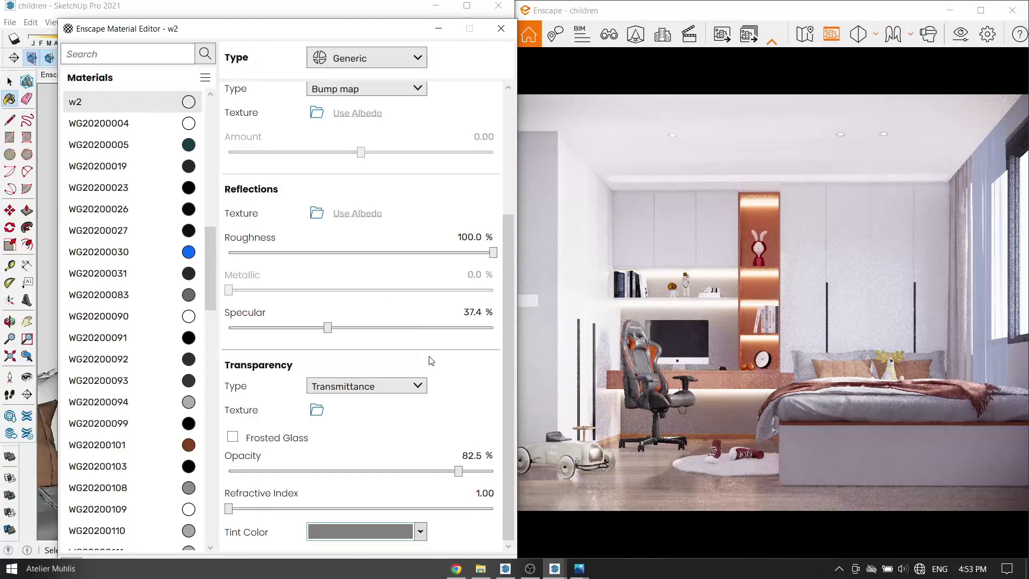
click(439, 28)
click(722, 34)
Save the final curtain render as a PNG.
click(926, 417)
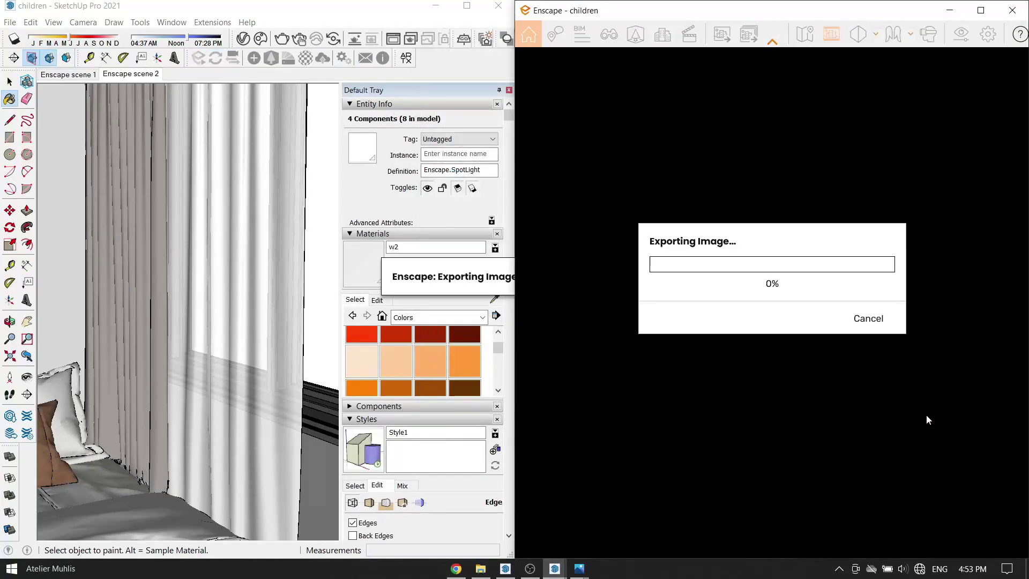